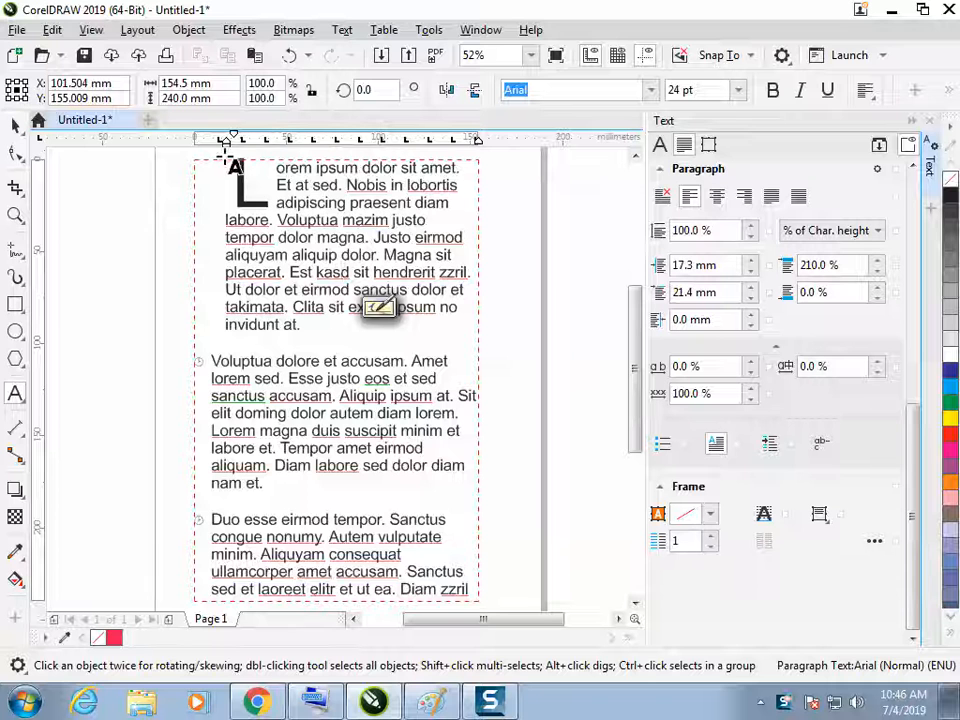
Delete the existing text frame and draw a new paragraph text frame about 168 × 18 mm near the page's top
click(15, 123)
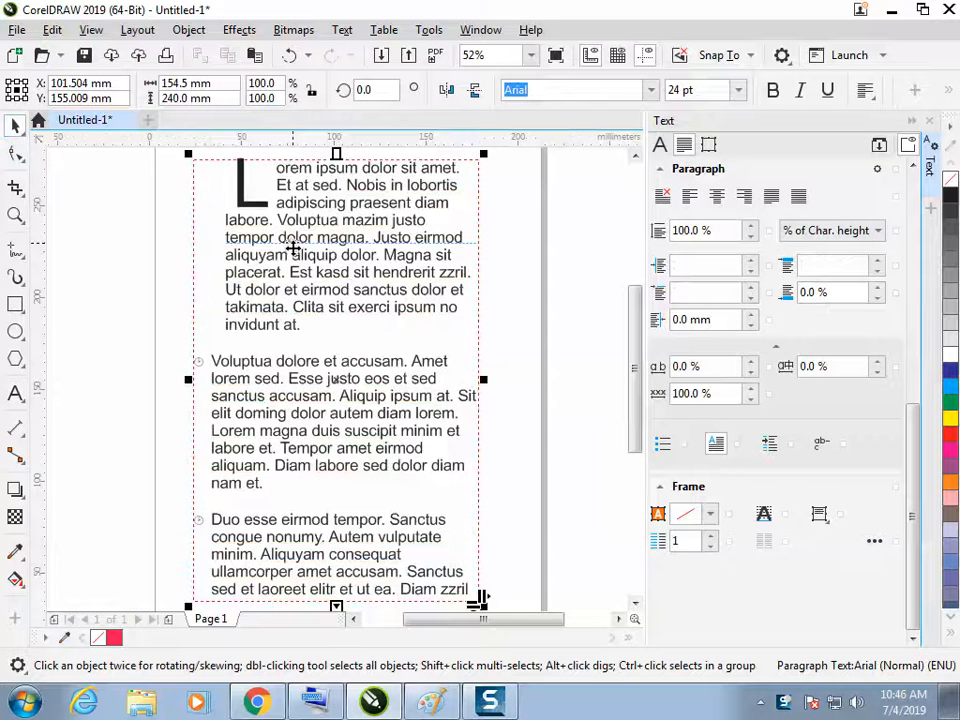
key(Delete)
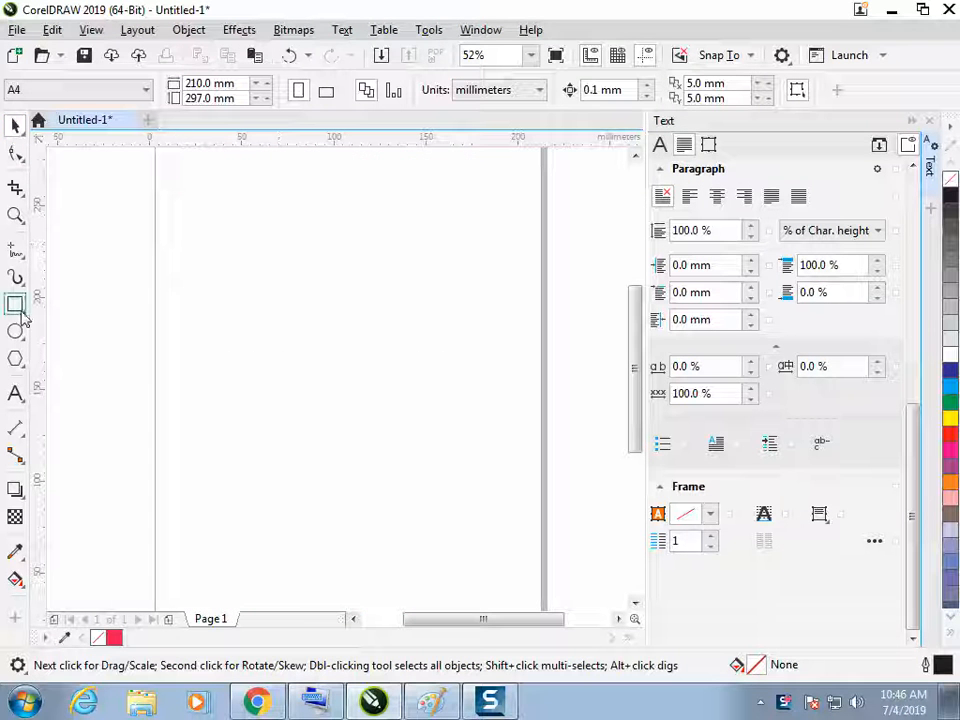
click(15, 393)
drag(184, 188, 493, 222)
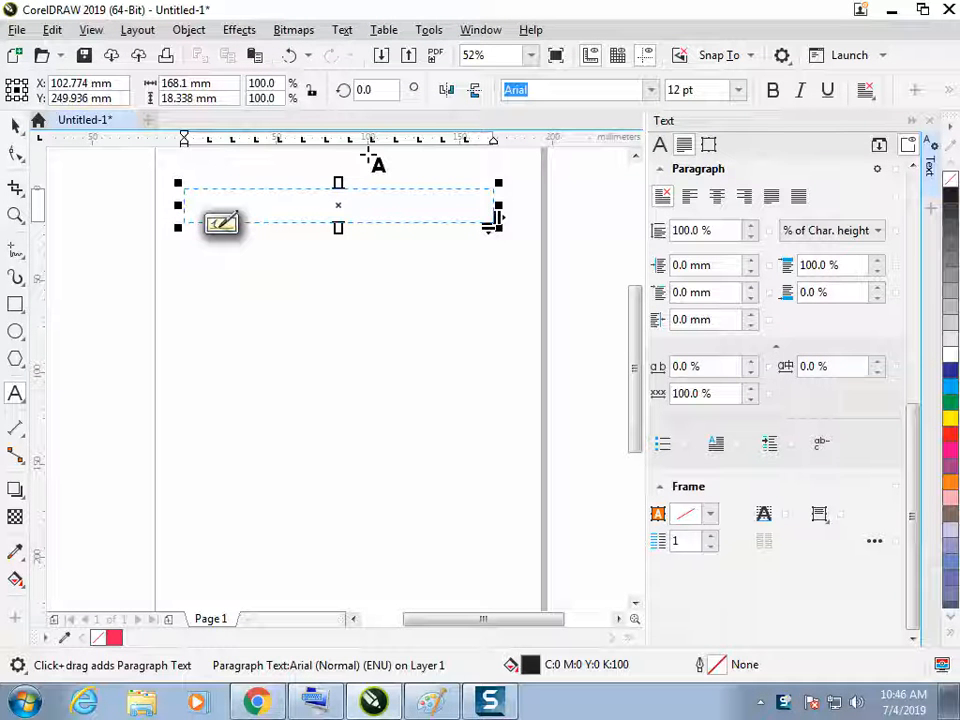
Remove all default tab stops from the new frame and add one at 10 mm
click(776, 446)
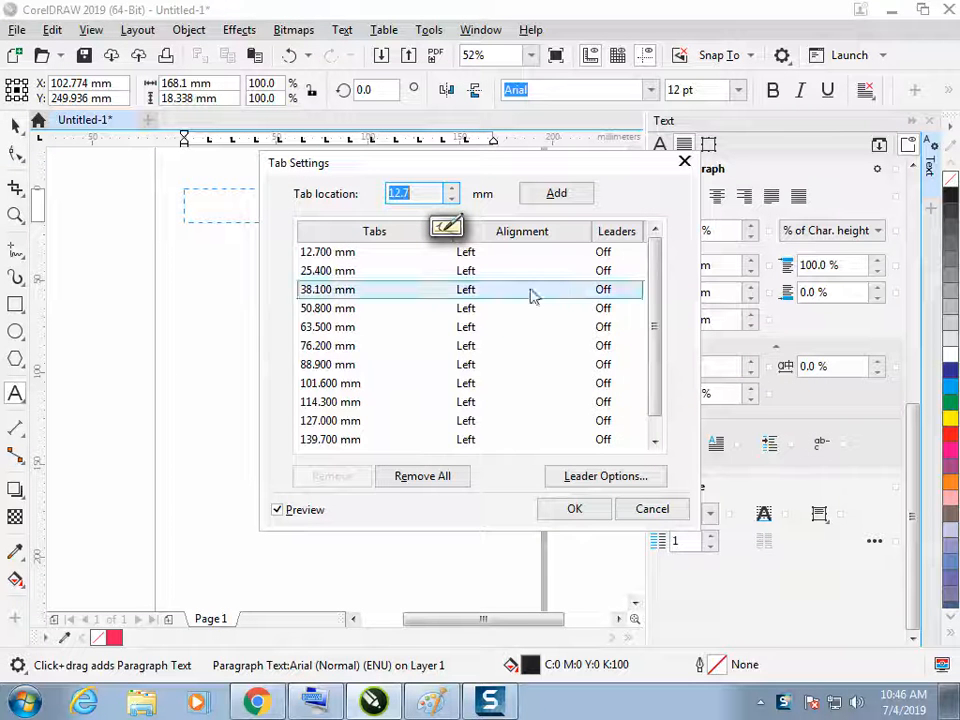
click(442, 477)
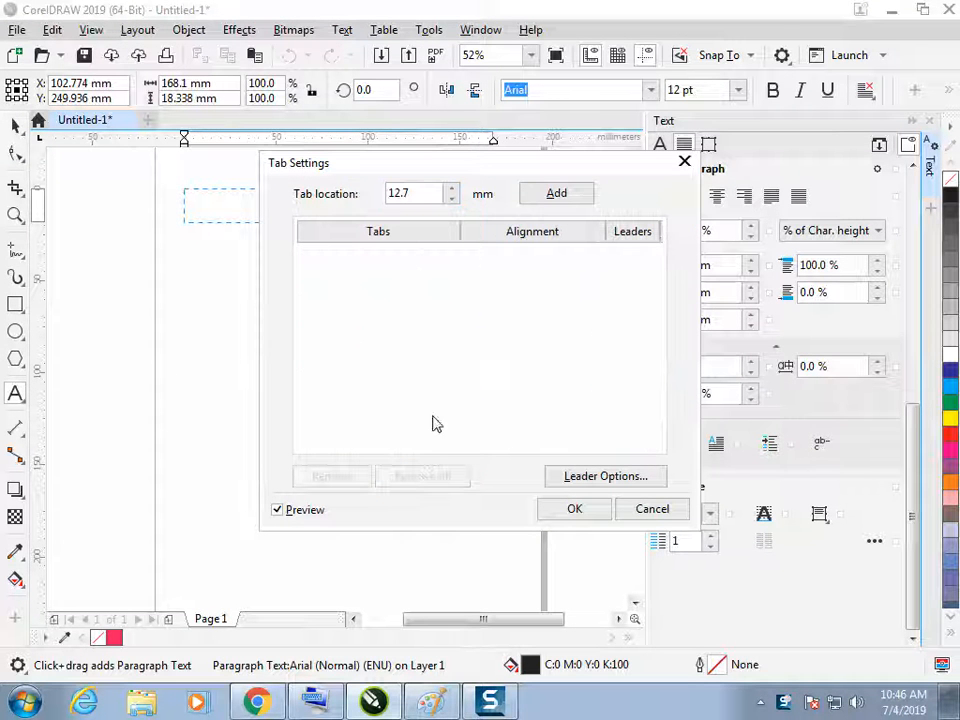
drag(440, 171, 600, 198)
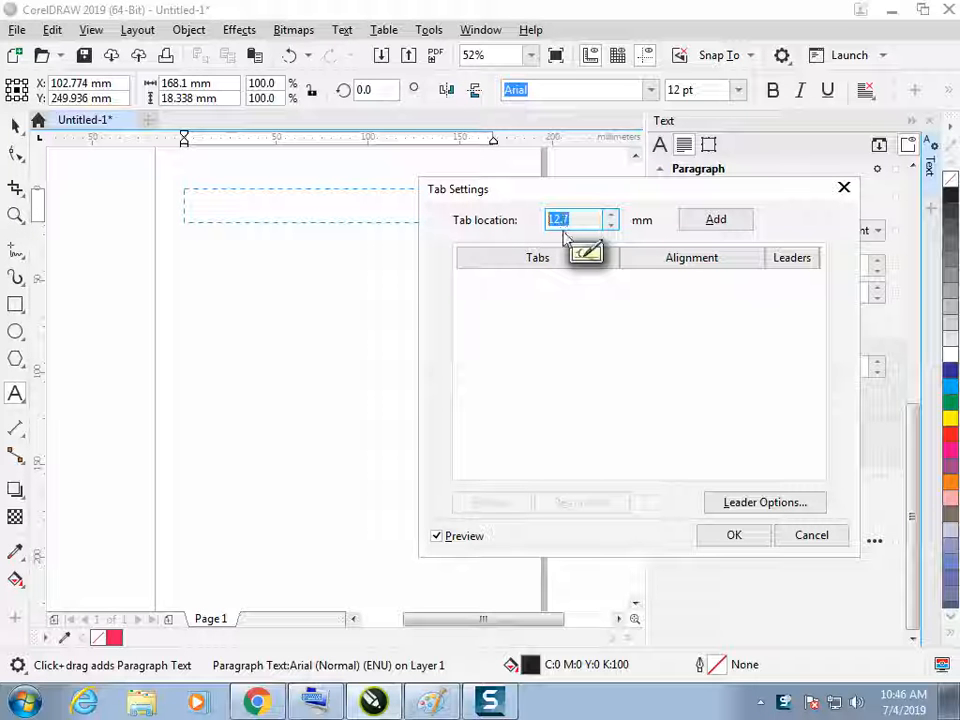
text(10)
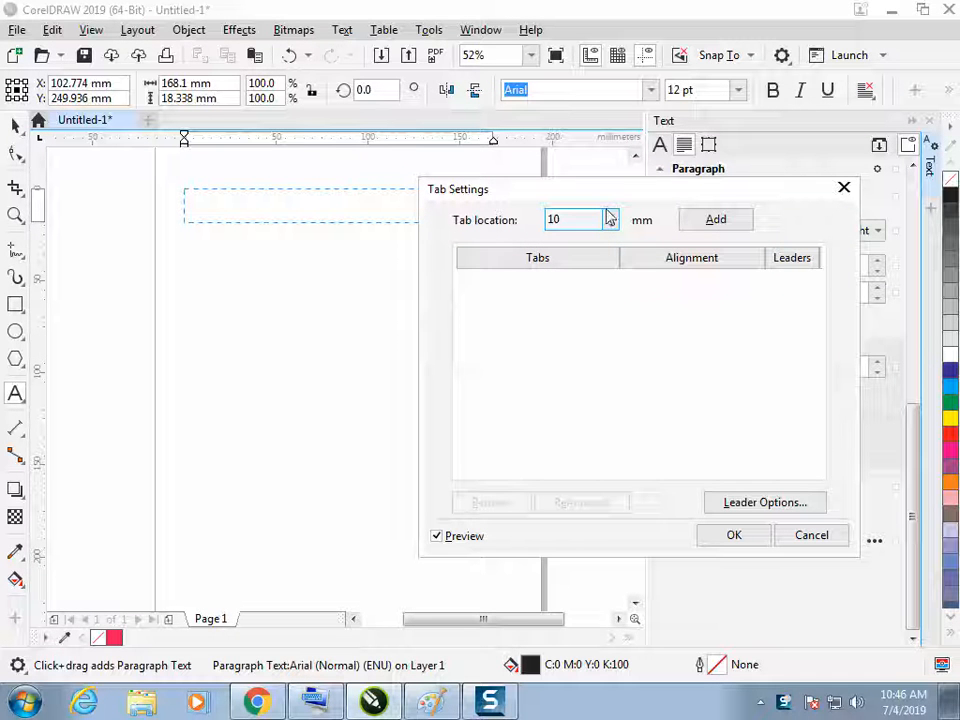
click(710, 222)
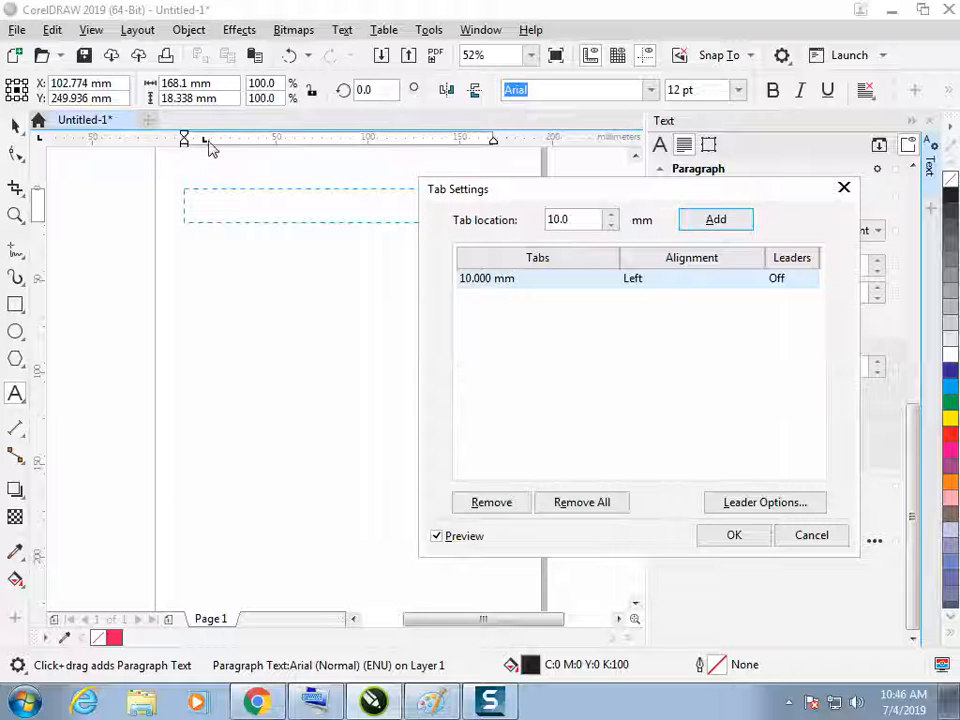
Add two more tab stops, entering 60 mm and 100 mm as their tab locations
drag(580, 220, 530, 220)
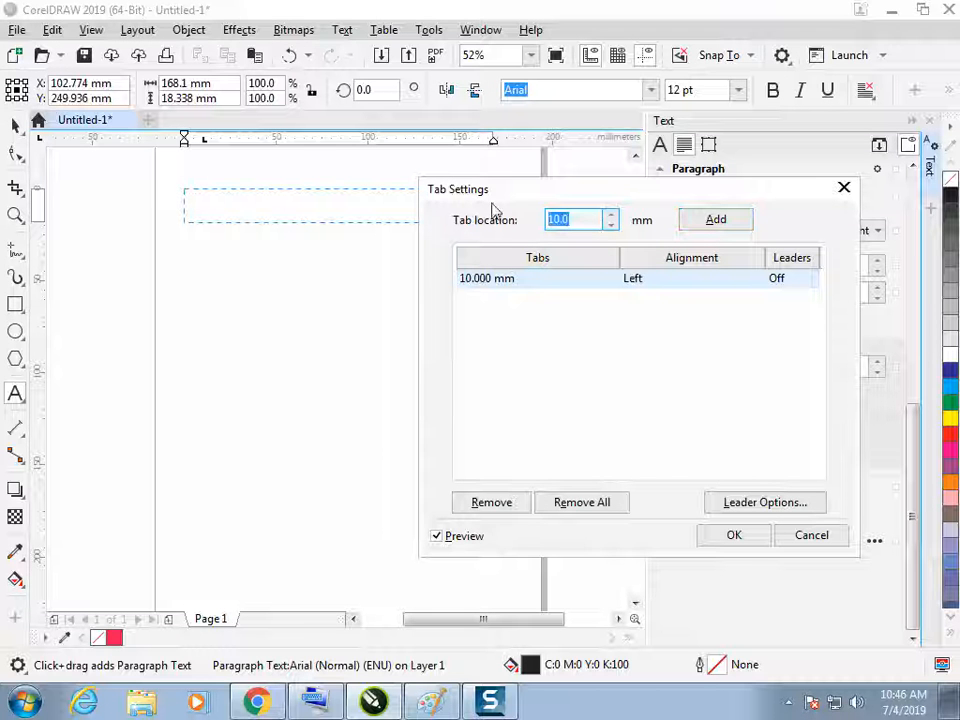
text(60)
click(714, 222)
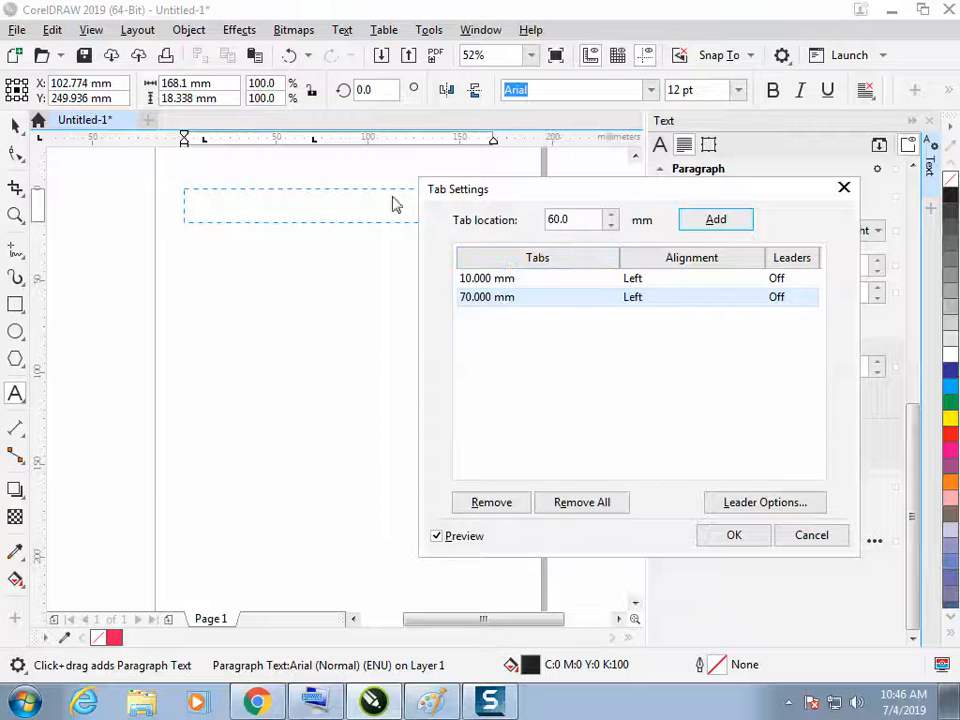
drag(594, 220, 537, 220)
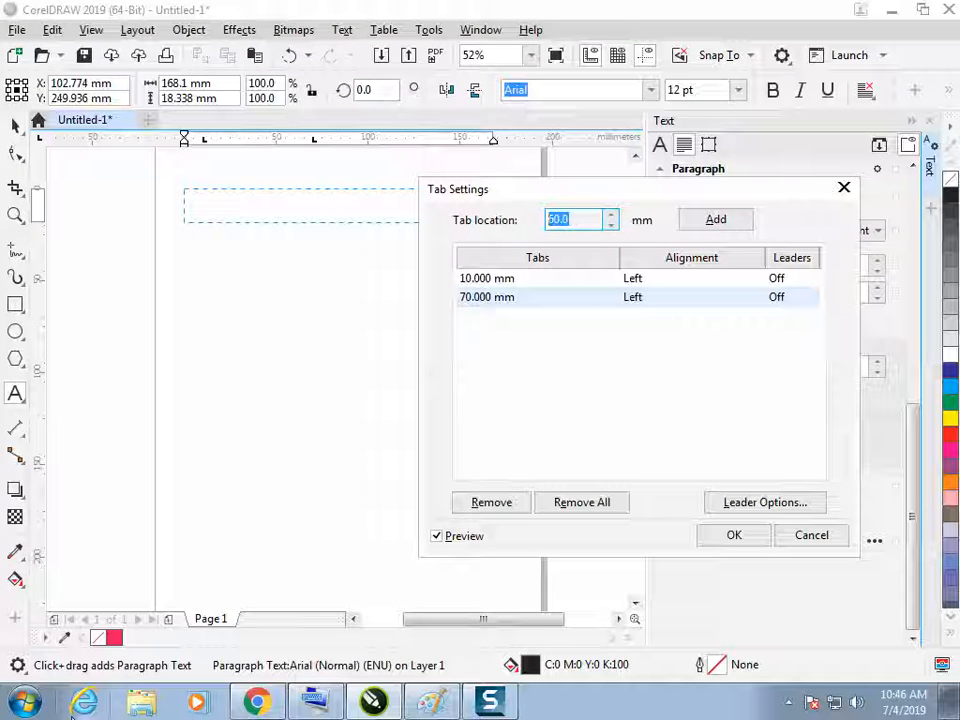
text(100)
click(707, 222)
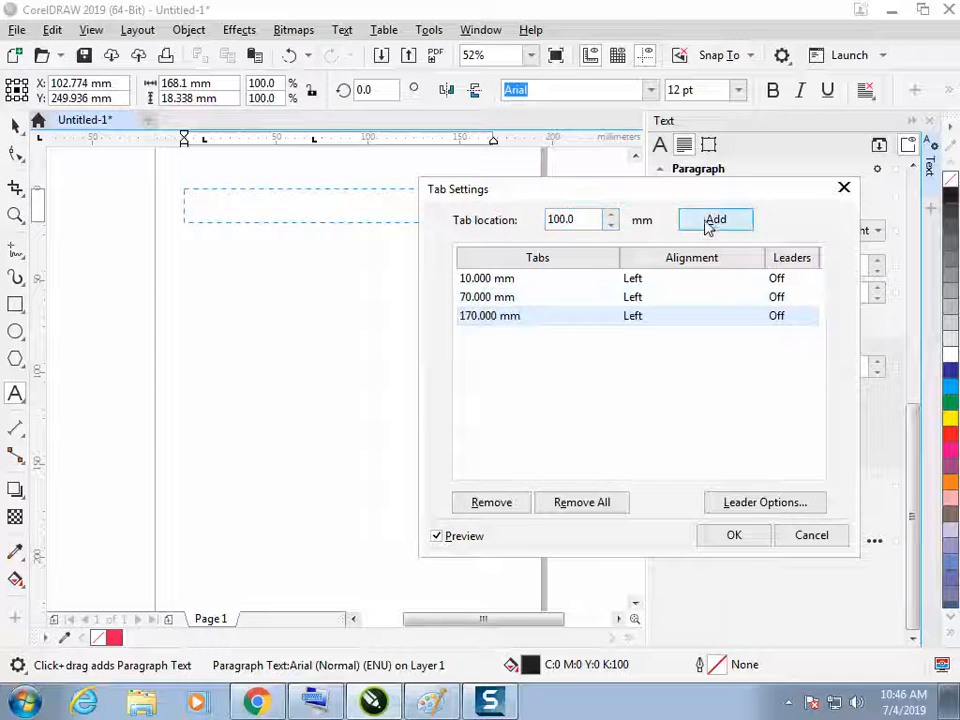
Set the position of the third tab stop to 110 mm
click(587, 220)
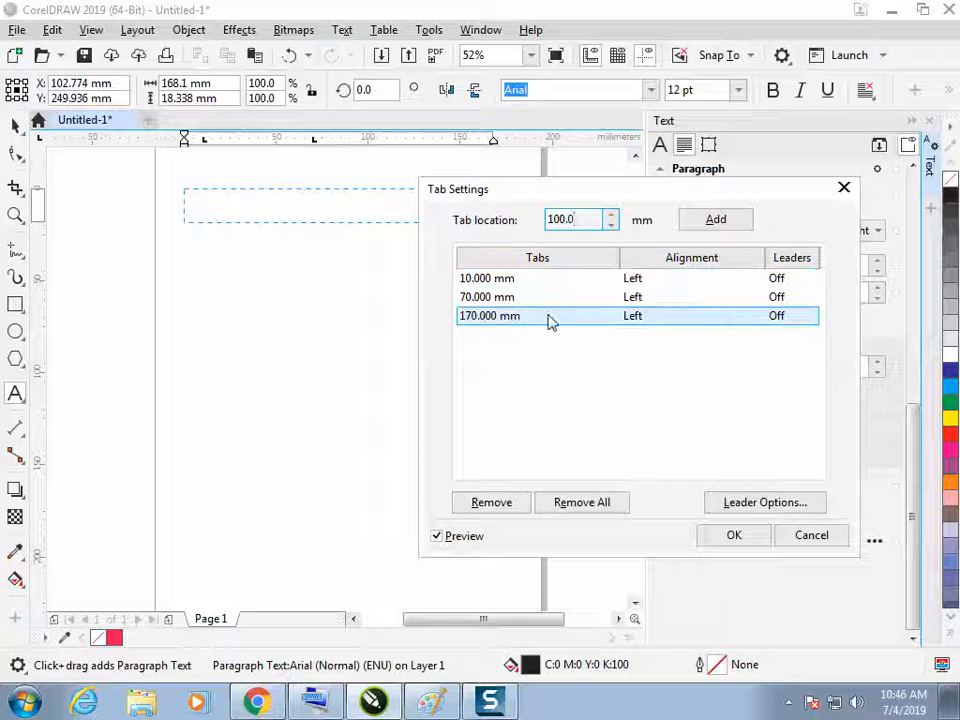
click(515, 318)
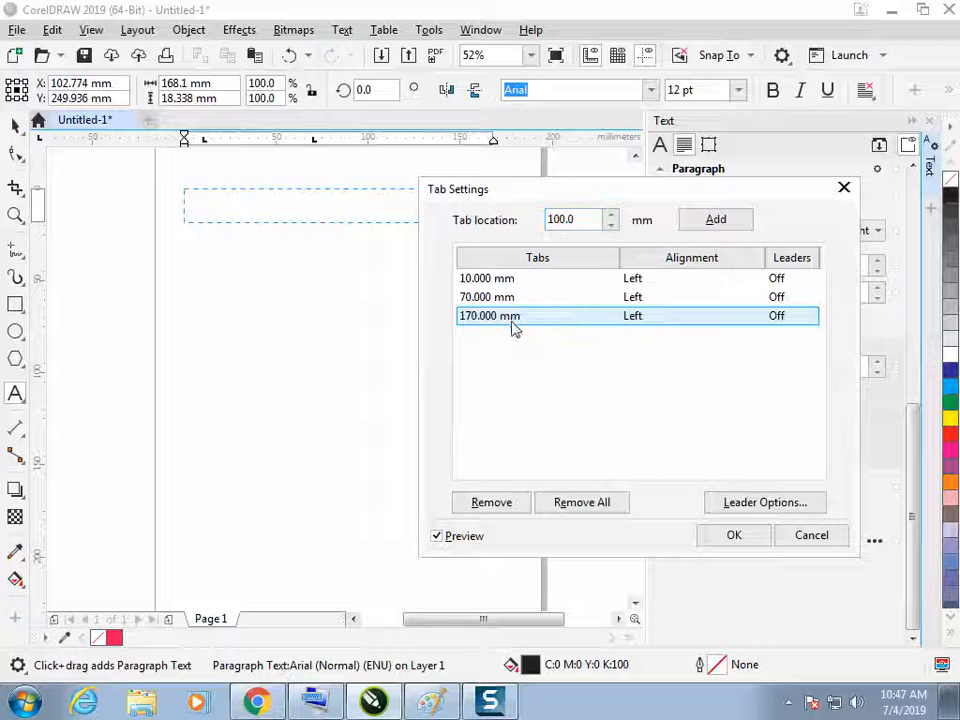
click(484, 316)
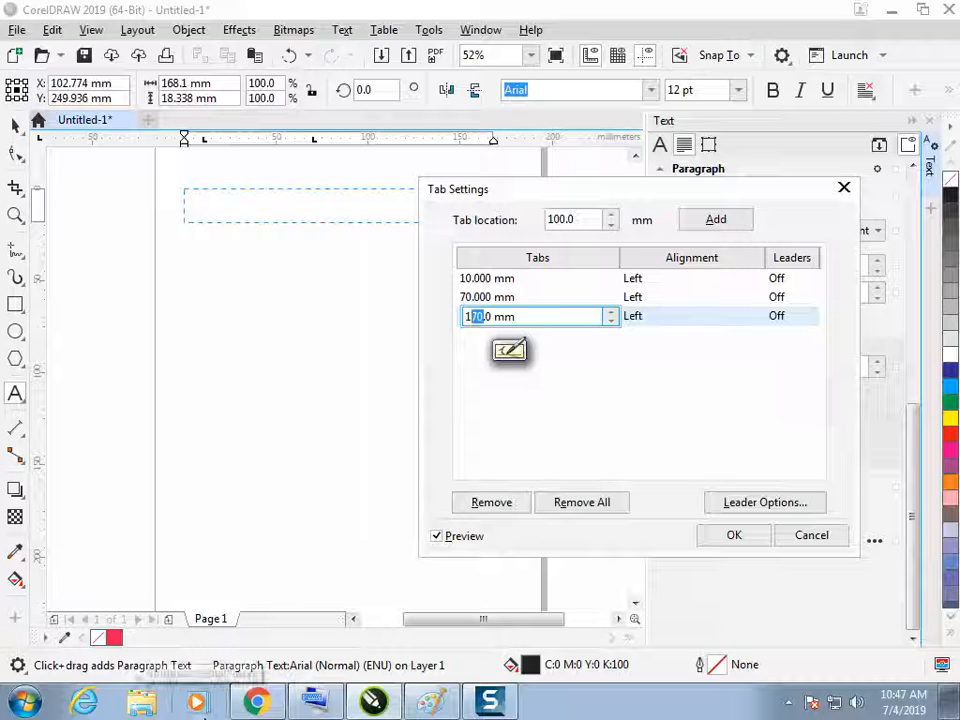
text(1)
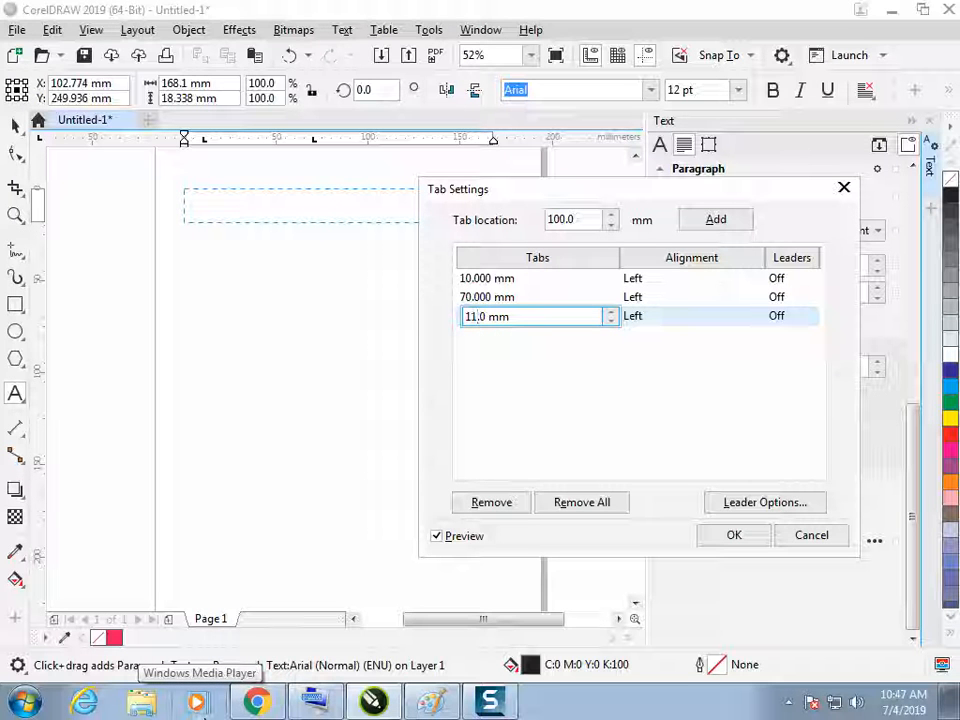
text(0)
click(636, 366)
click(555, 308)
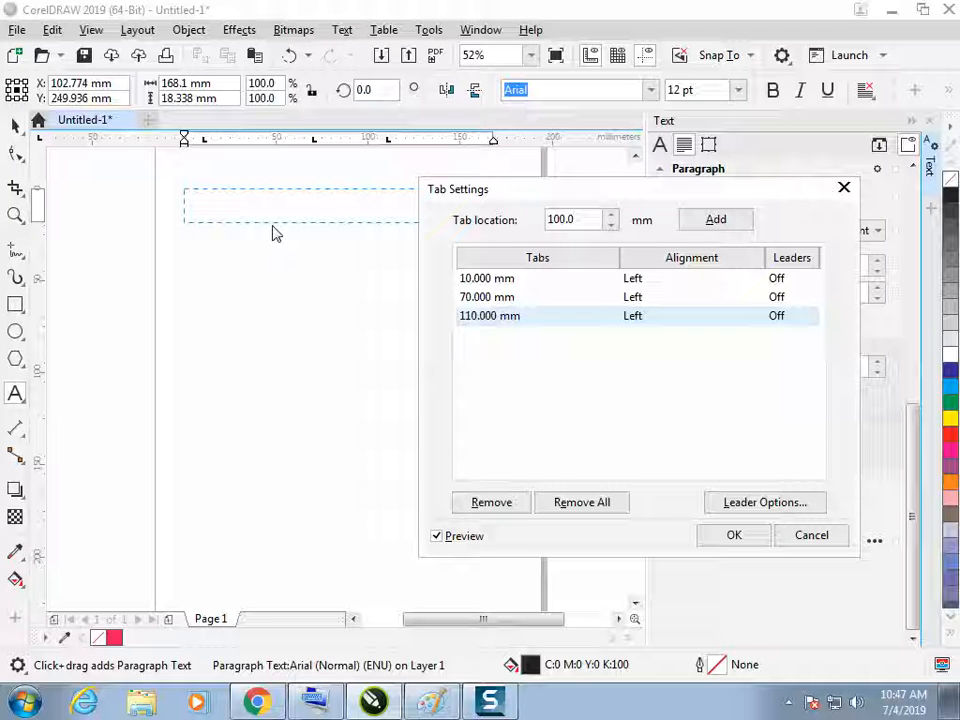
Give the 110 mm tab stop Decimal alignment and apply the tab settings
click(636, 318)
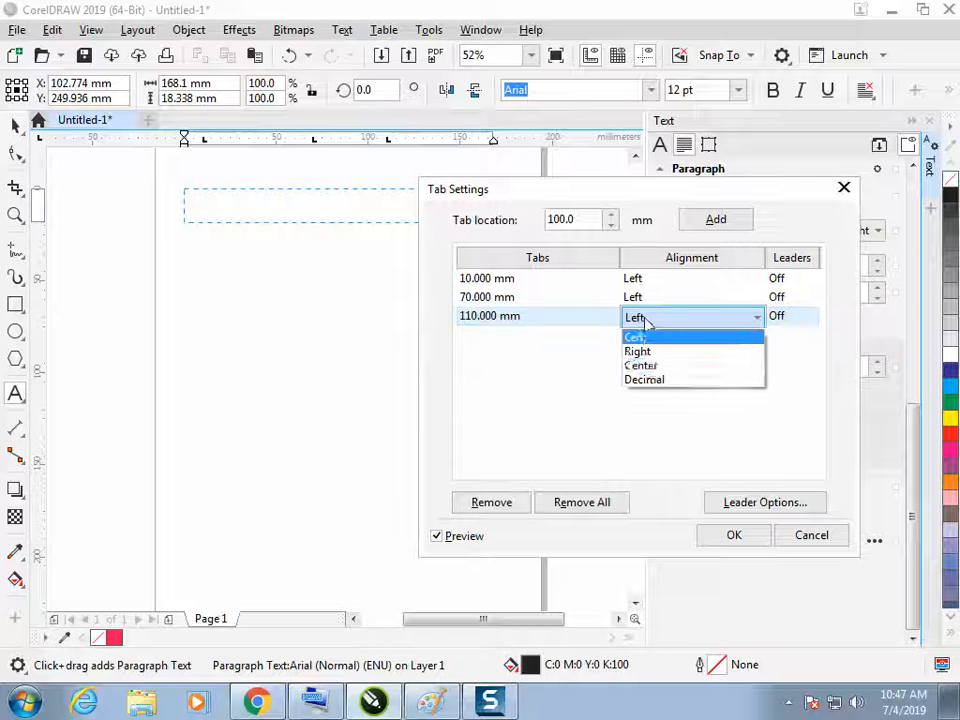
click(646, 382)
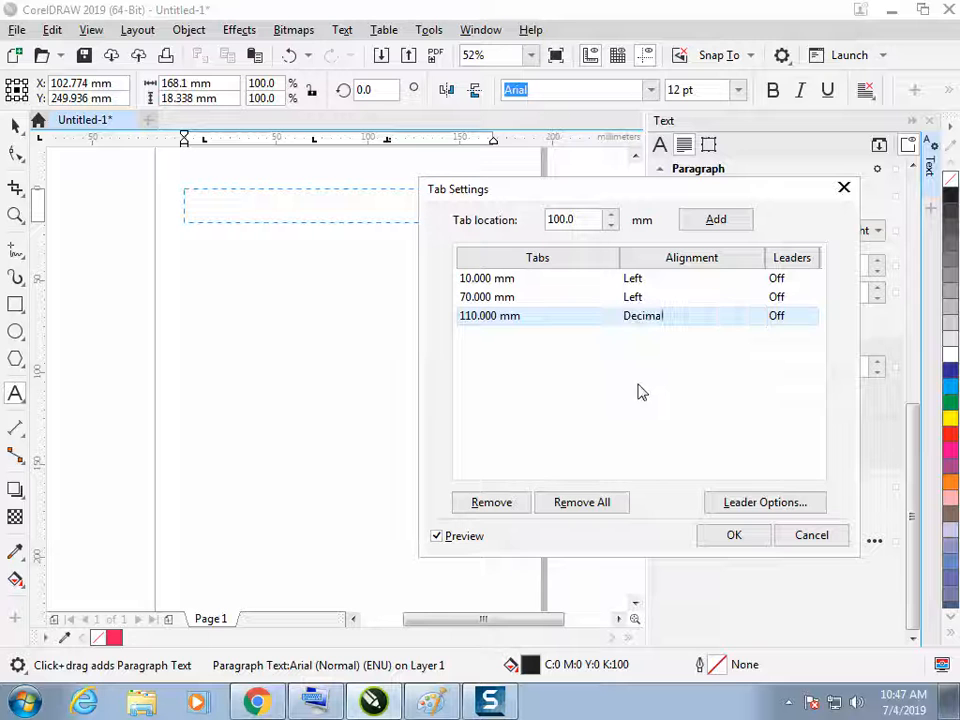
click(636, 300)
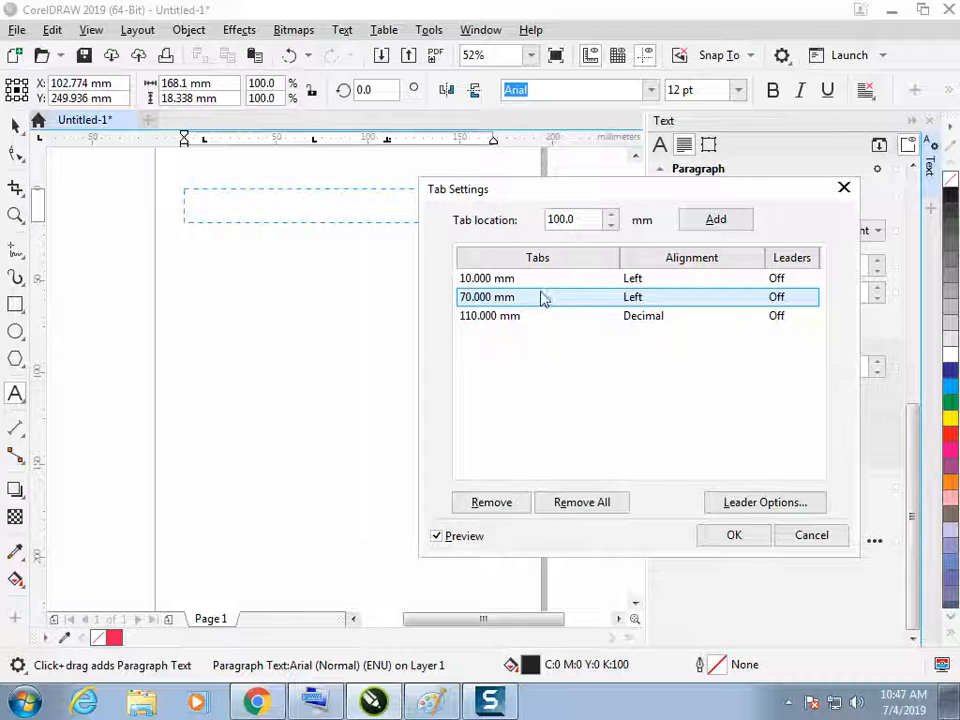
click(648, 298)
click(644, 298)
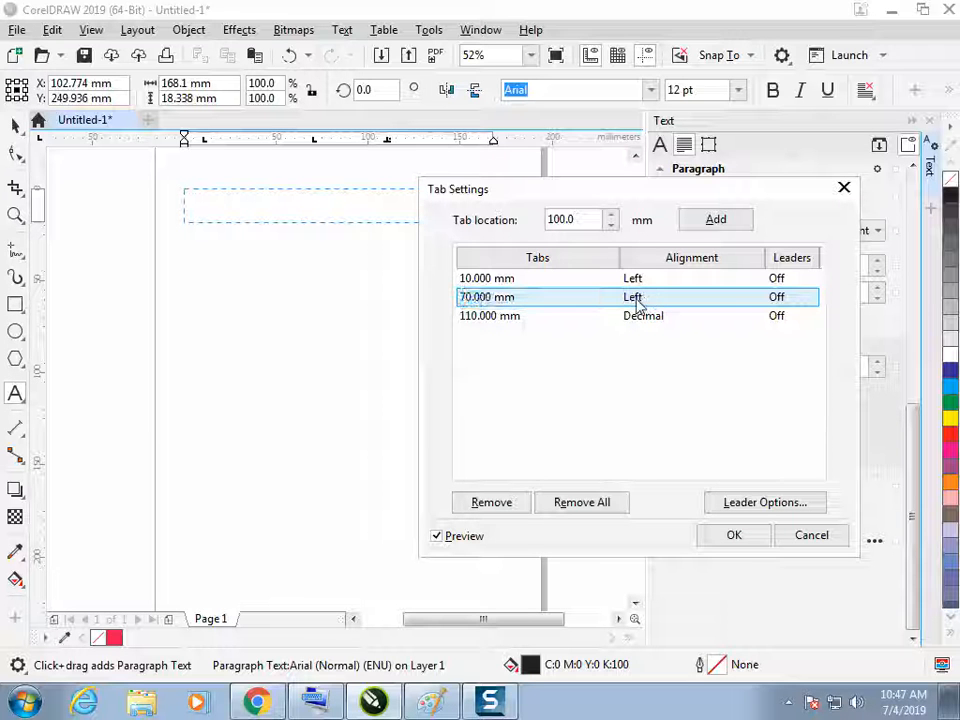
click(737, 538)
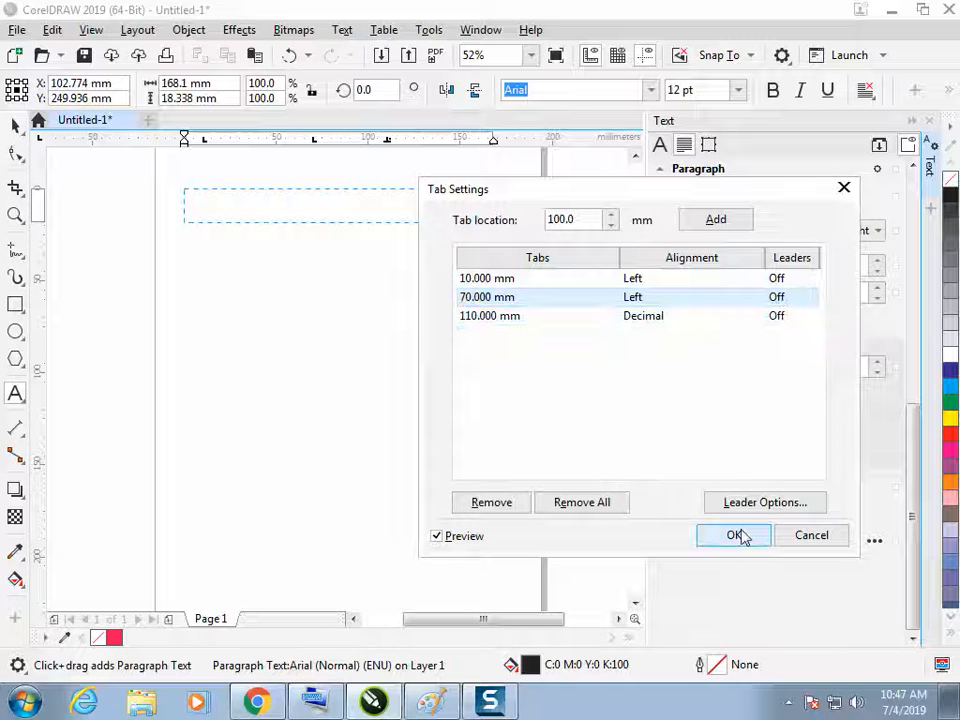
Fill the frame with af, sdf, dsf and 20000.121212 separated by tabs, and enlarge all the text to 24 pt
click(227, 214)
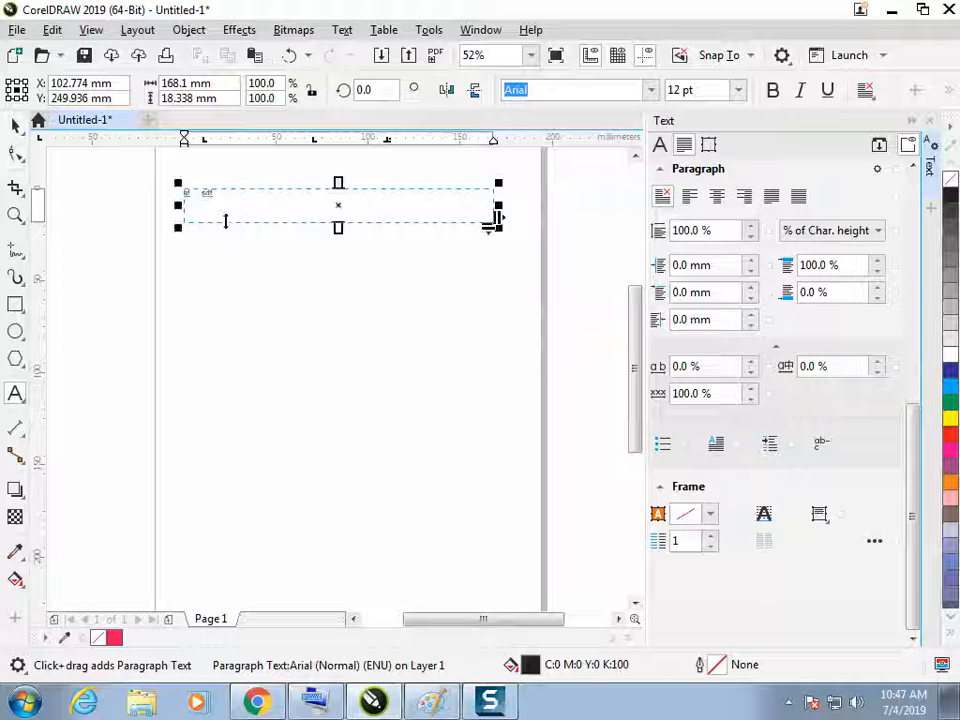
text(20000 121212)
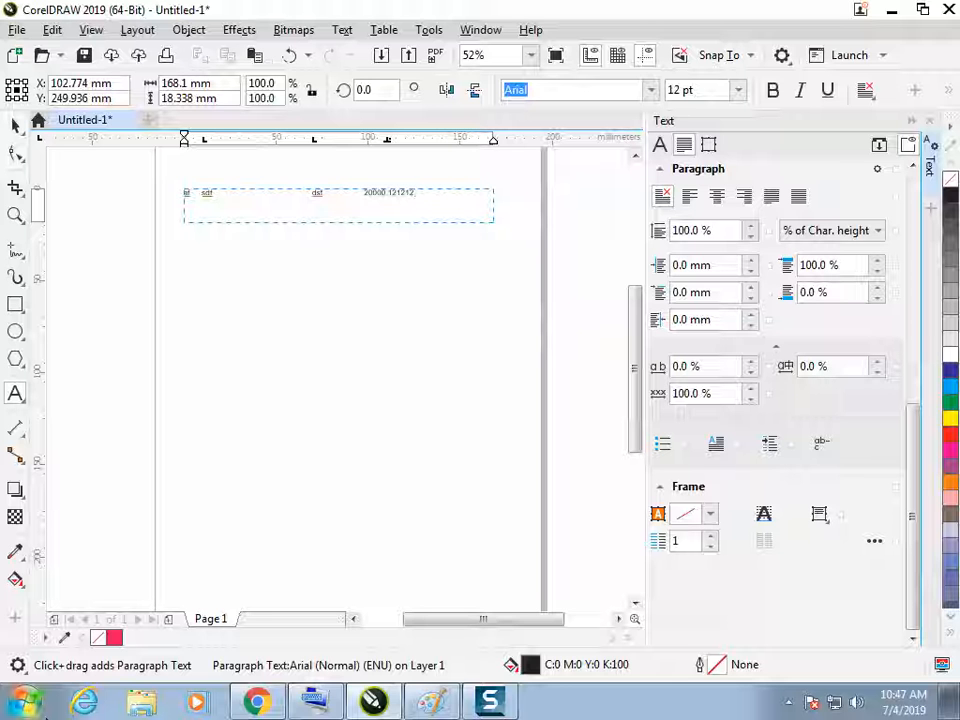
key(ctrl+a)
key(ctrl+shift+period)
key(ctrl+shift+period)
key(ctrl+shift+period)
key(ctrl+shift+period)
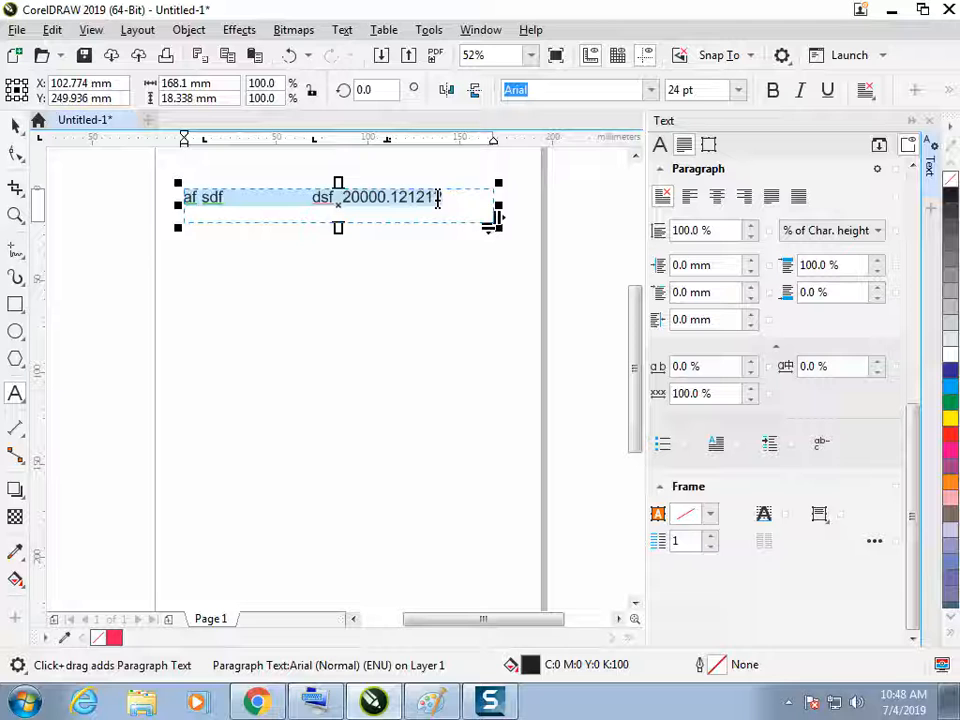
Replace the decimal number at the last tab stop with 21.454
drag(442, 197, 342, 197)
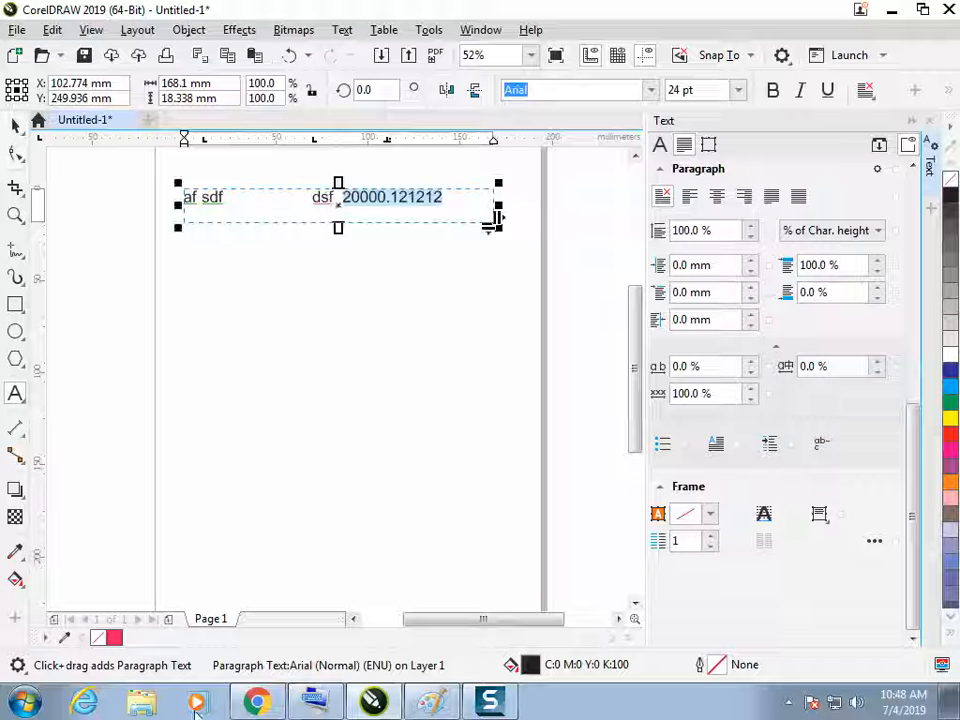
text(21.)
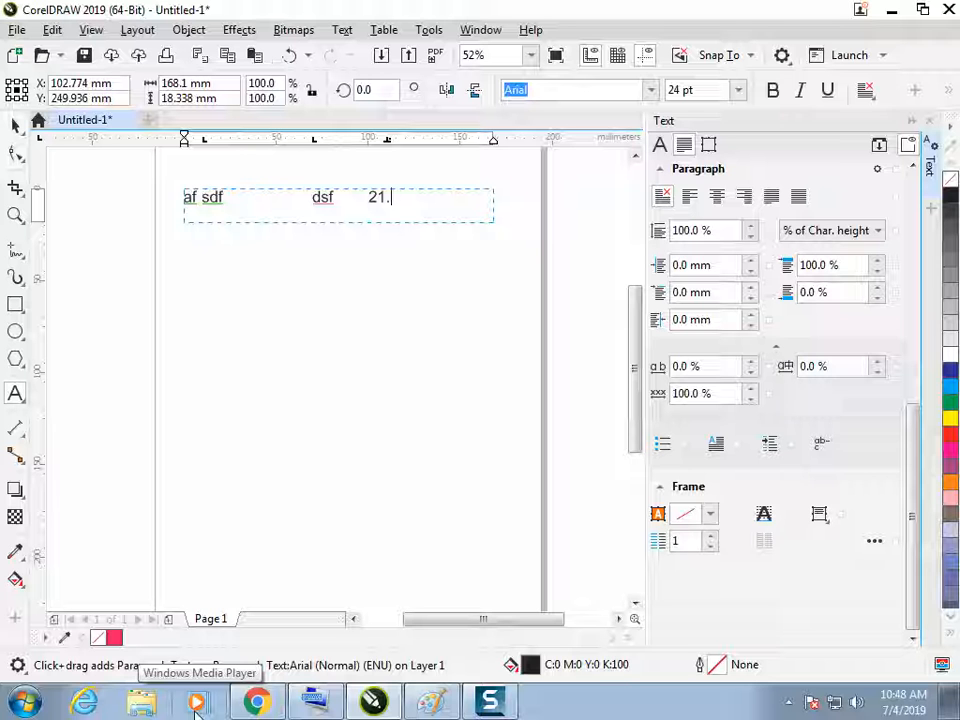
text(454)
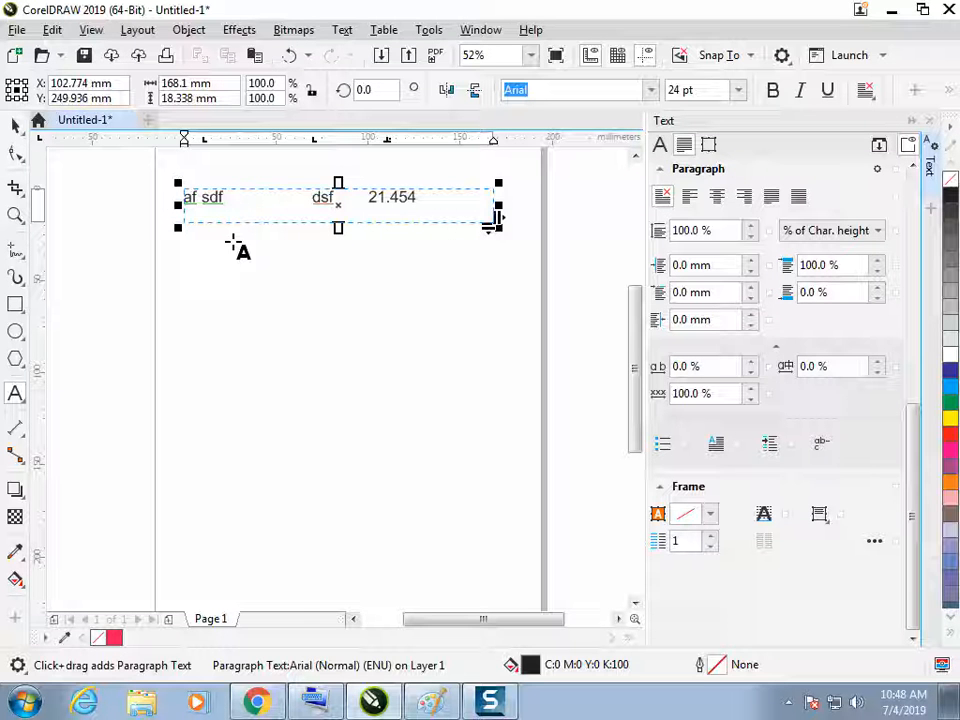
Change the alignment of the frame's 110 mm tab stop to Left and apply the tab settings
click(17, 128)
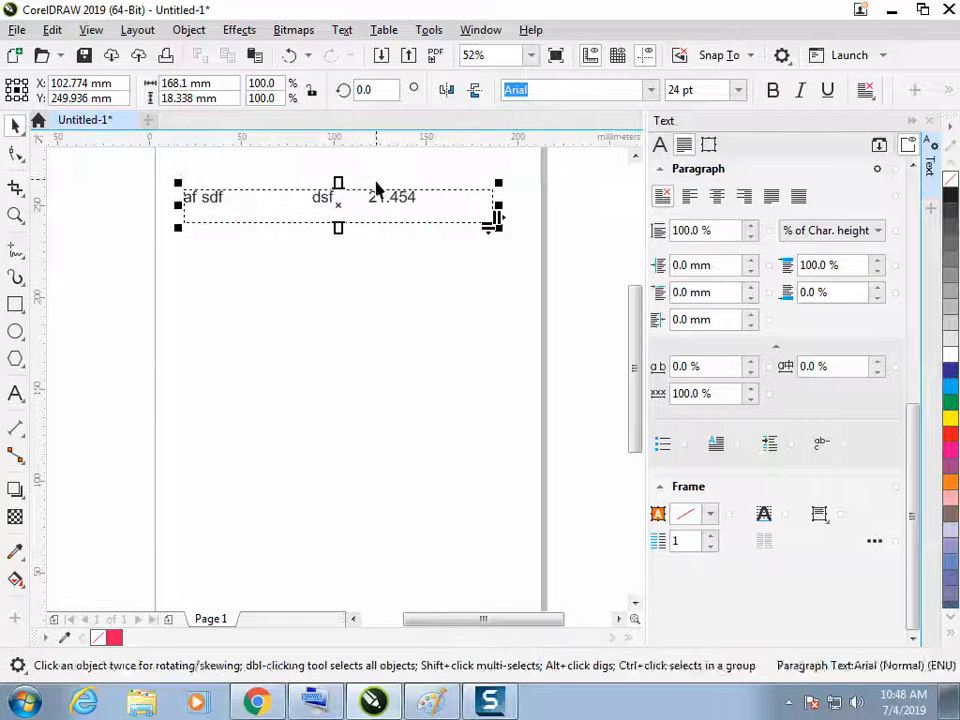
click(386, 207)
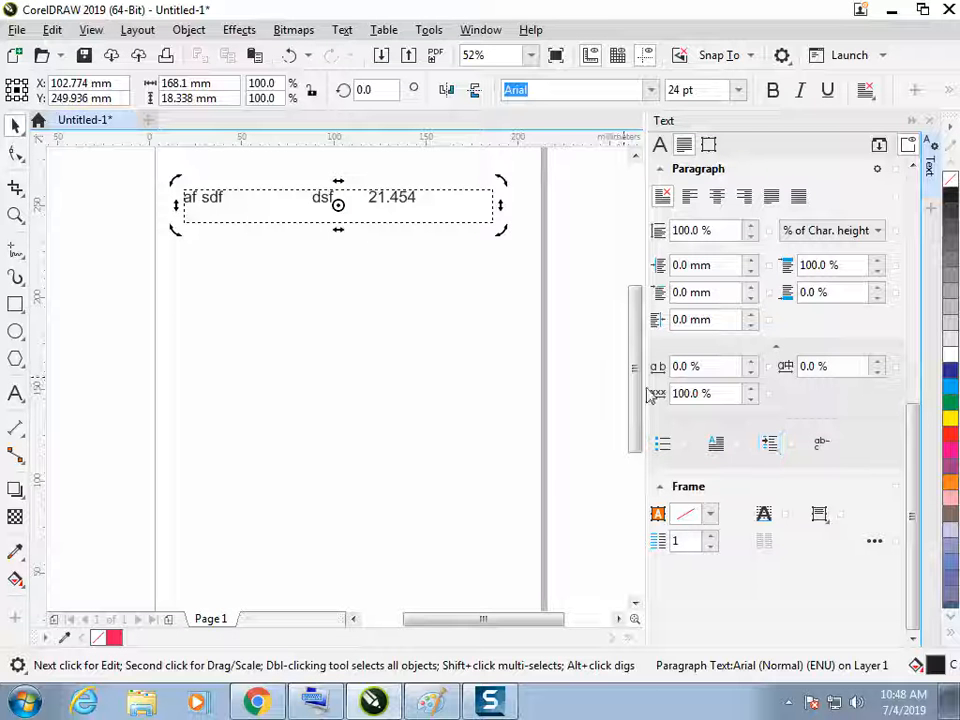
click(768, 449)
click(424, 272)
drag(482, 166, 576, 263)
click(585, 388)
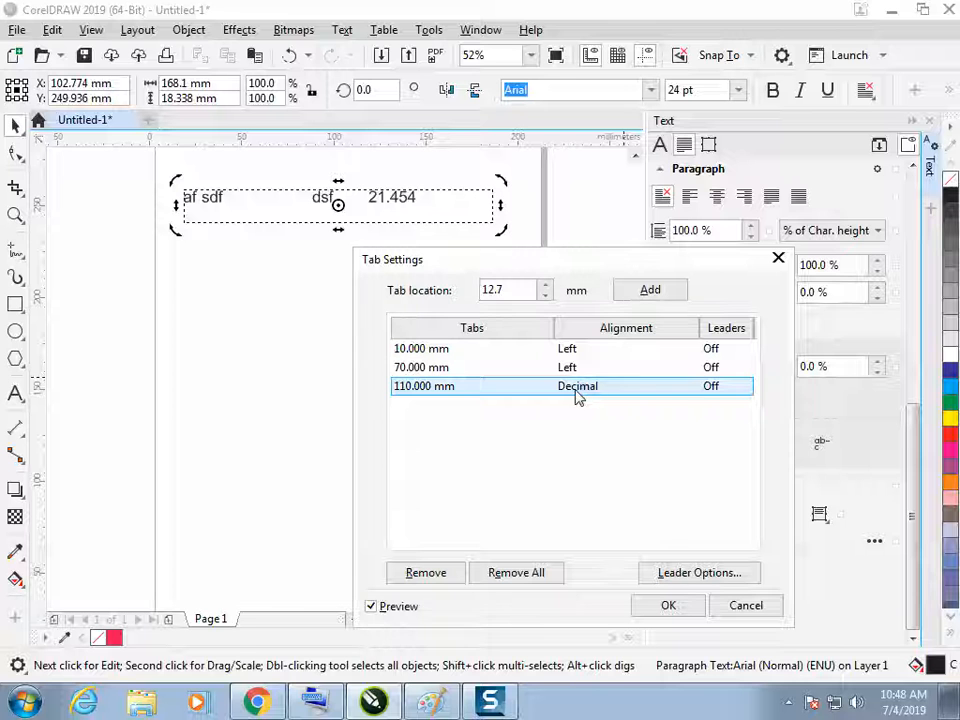
click(567, 392)
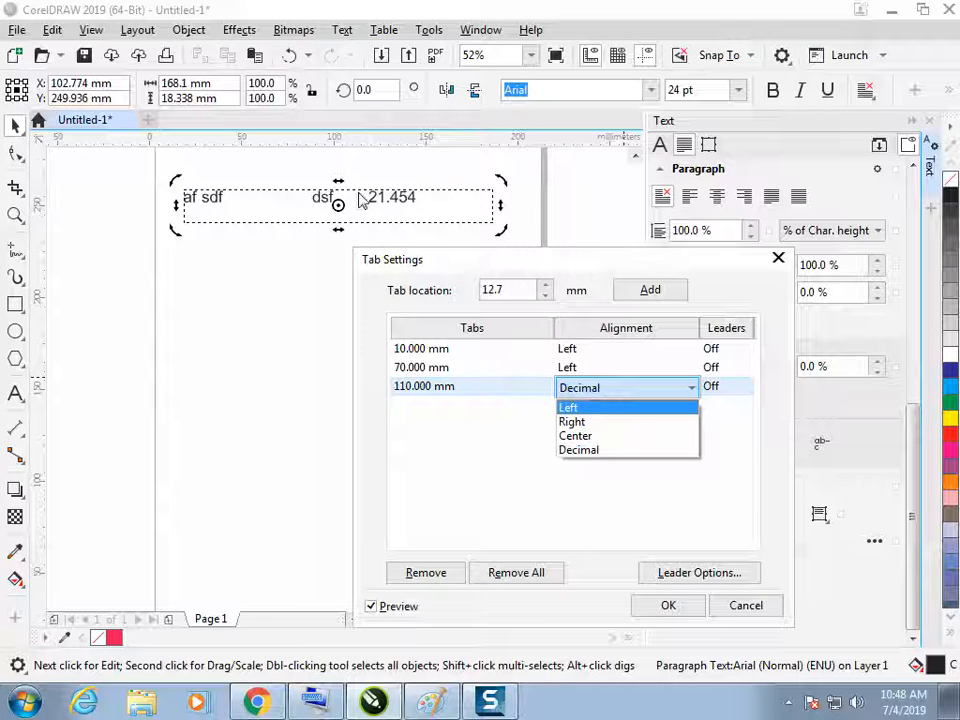
click(568, 409)
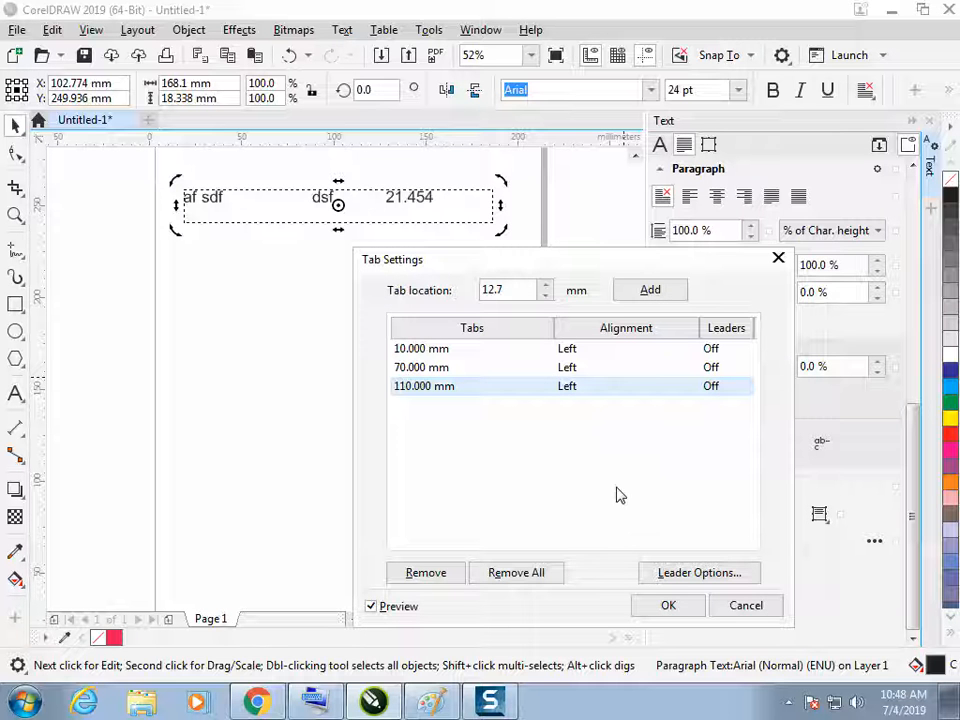
click(668, 606)
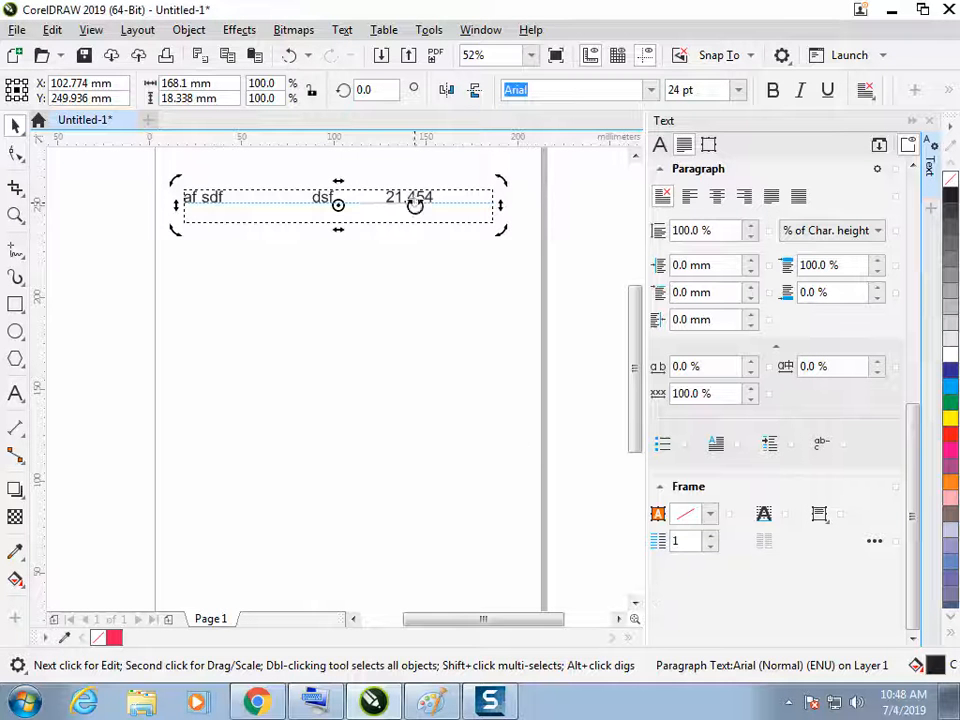
Insert 133 at the start of the frame's decimal number, making it 13321.454
double_click(388, 199)
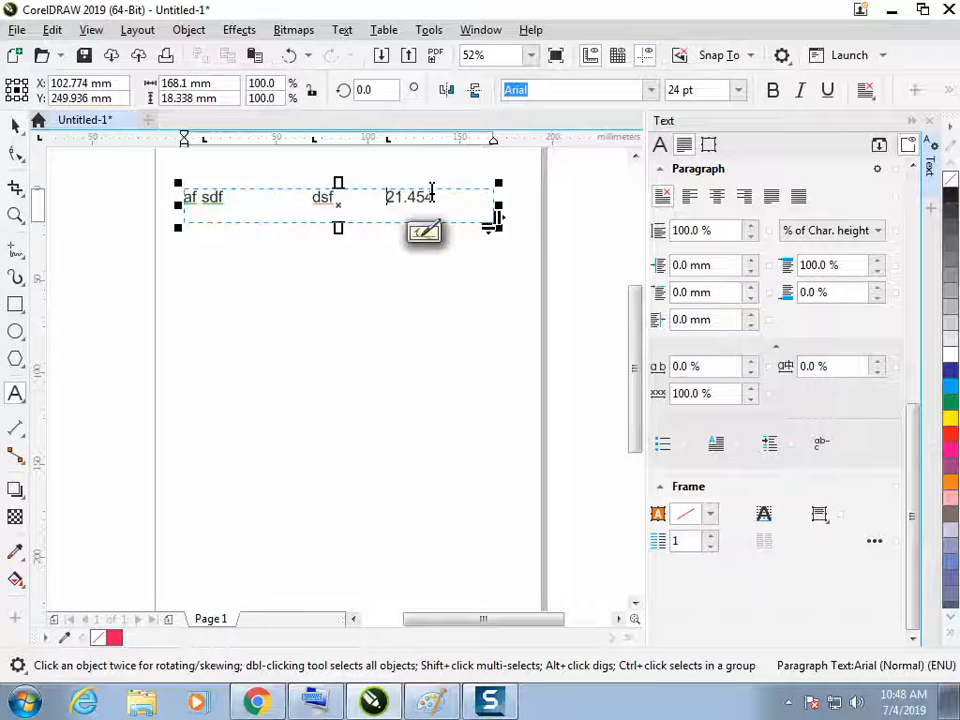
text(133)
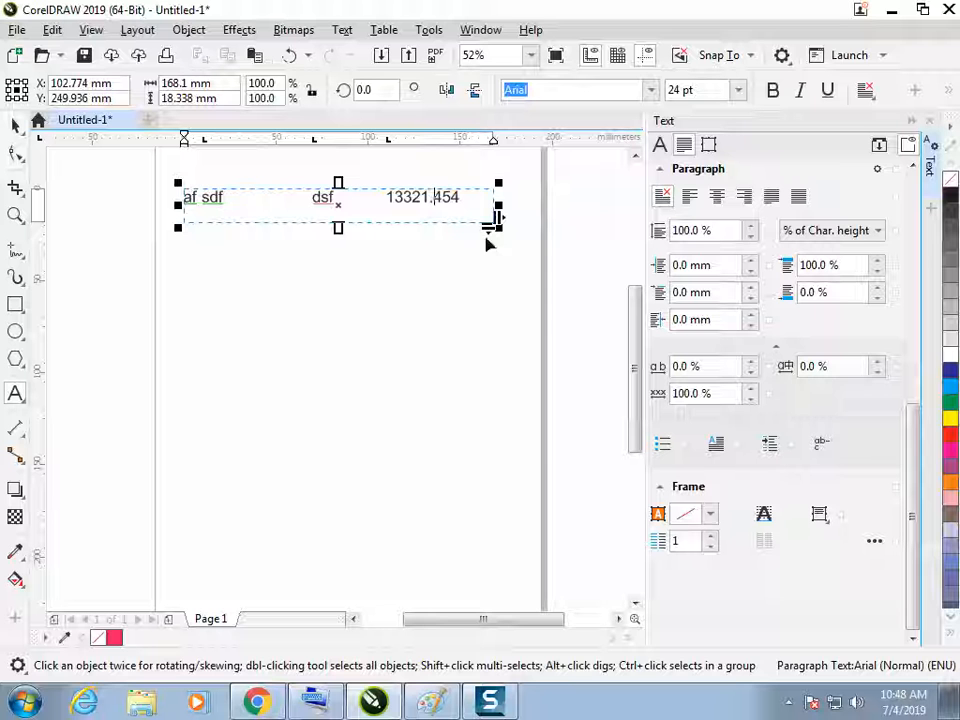
double_click(386, 197)
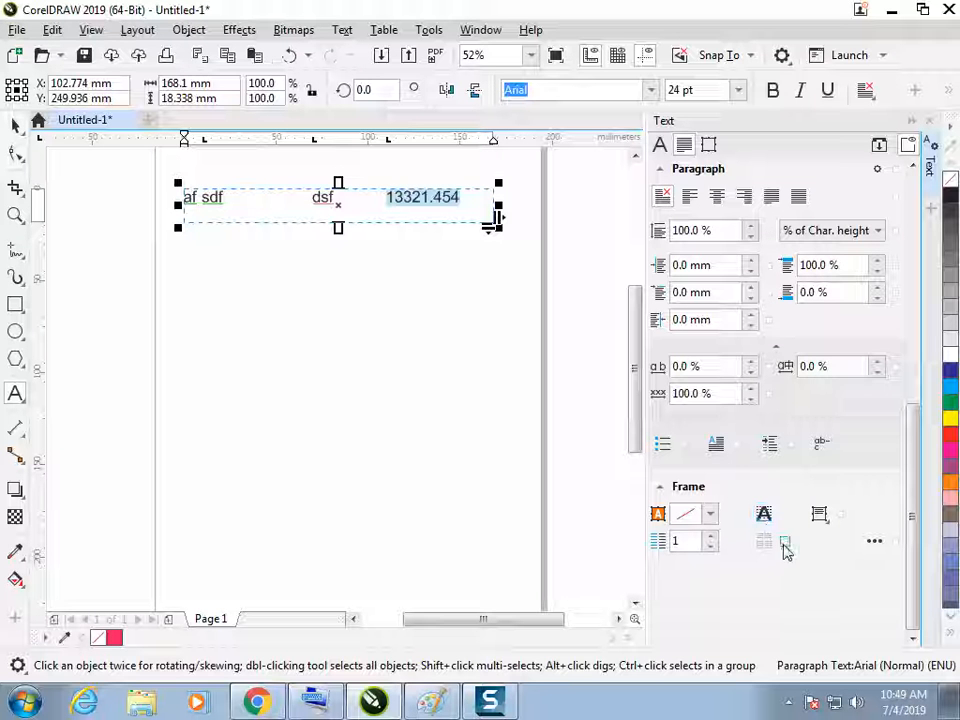
Change the alignment of the frame's 110 mm tab stop back to Decimal and apply the tab settings
key(ctrl+space)
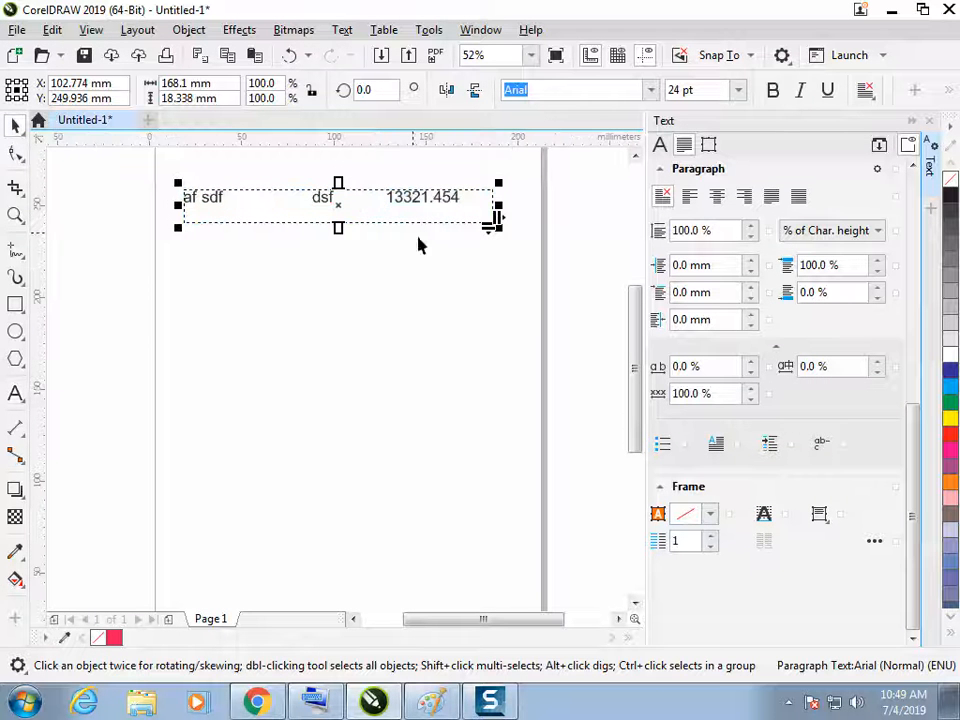
click(771, 444)
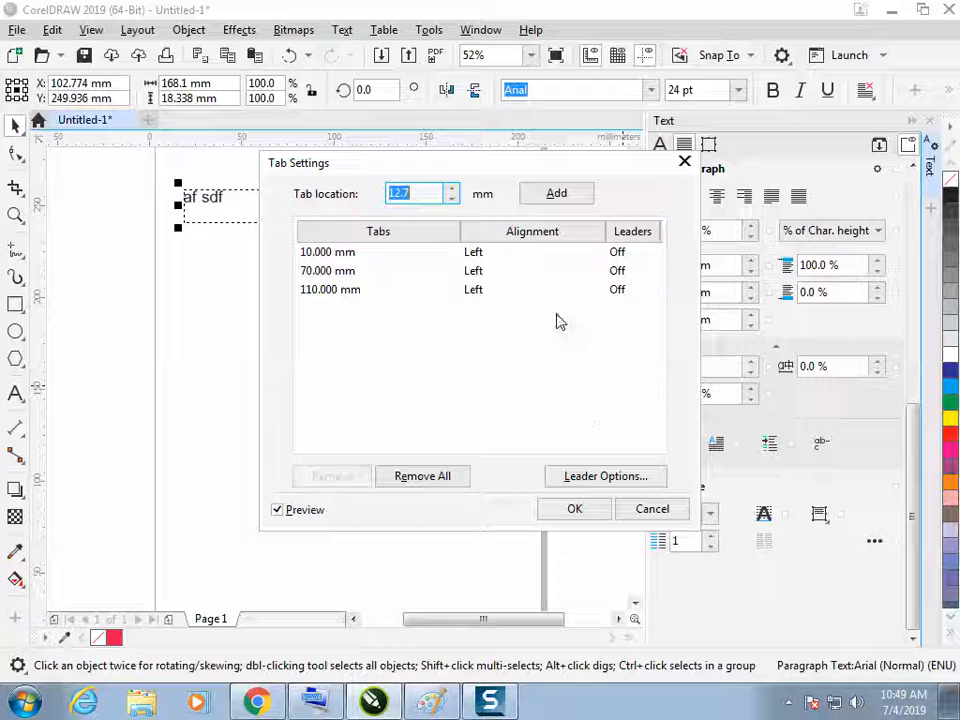
click(483, 290)
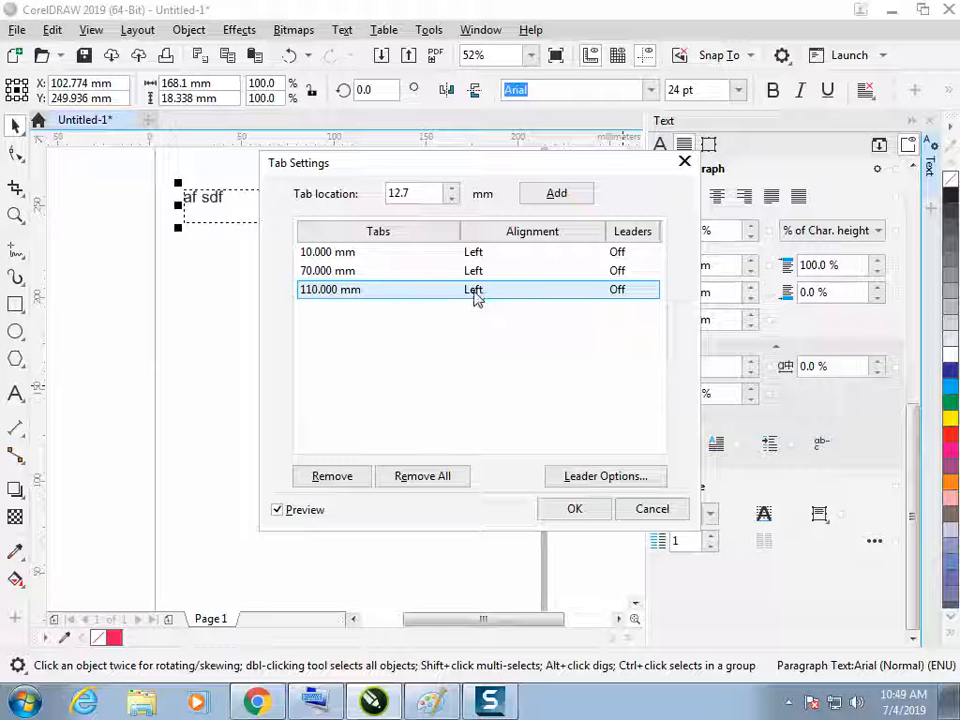
click(474, 291)
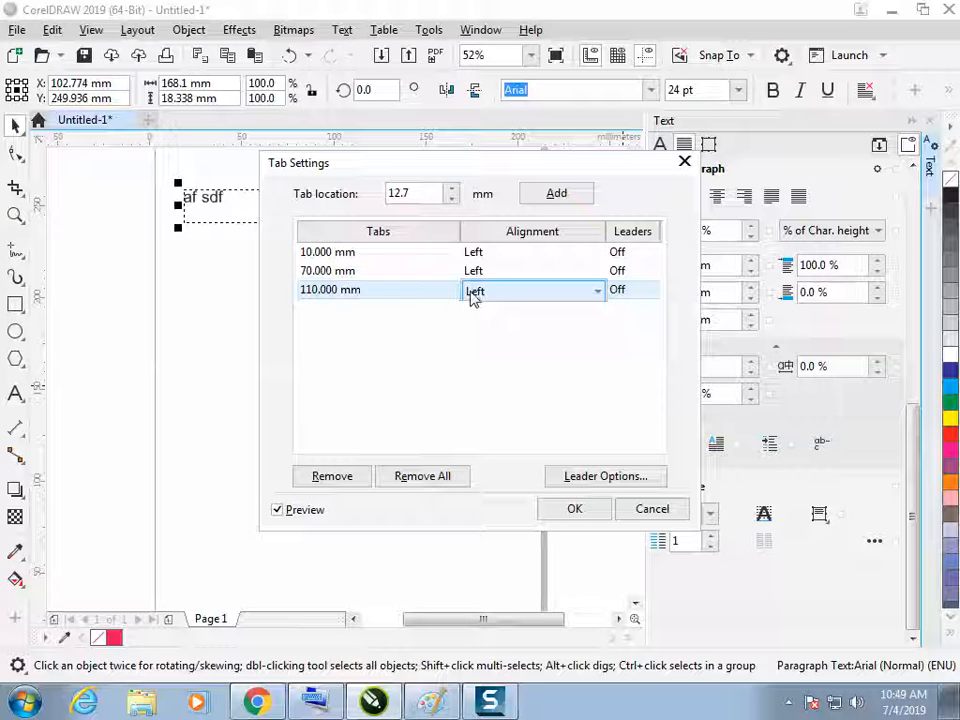
click(597, 292)
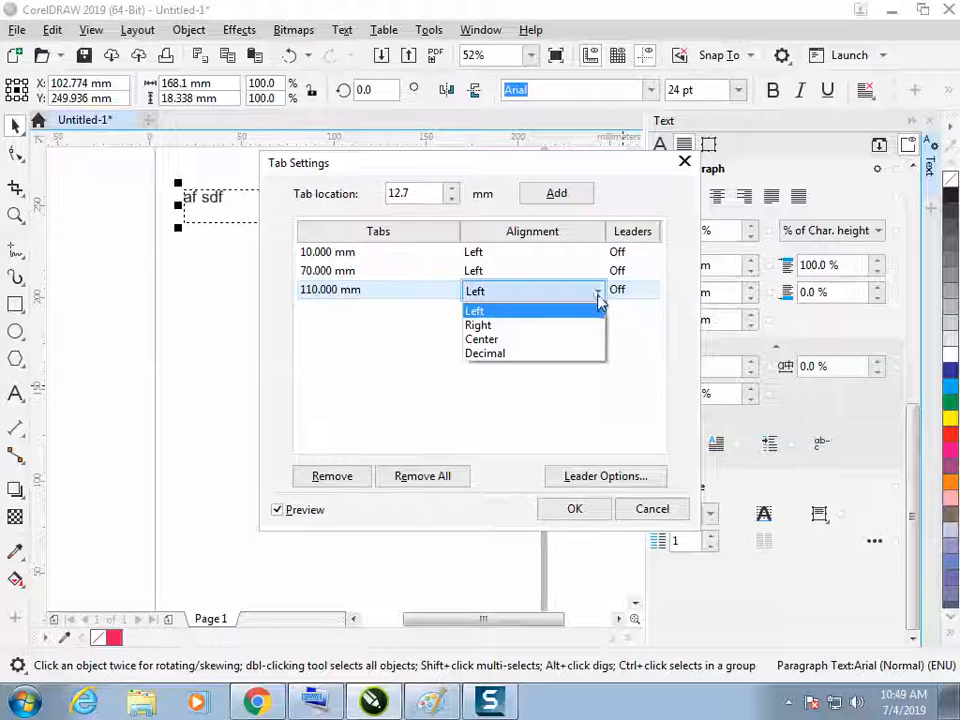
click(510, 355)
click(573, 510)
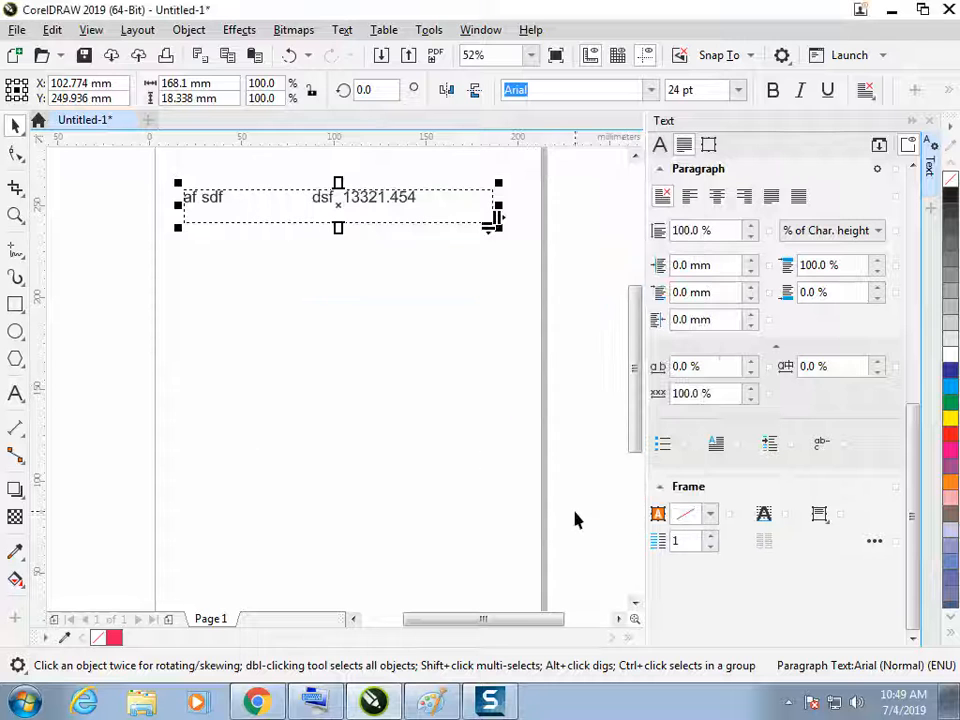
Replace the frame's text with df, df and 50.20, placed at the 10 mm, 70 mm and 110 mm tab stops
click(396, 248)
click(398, 214)
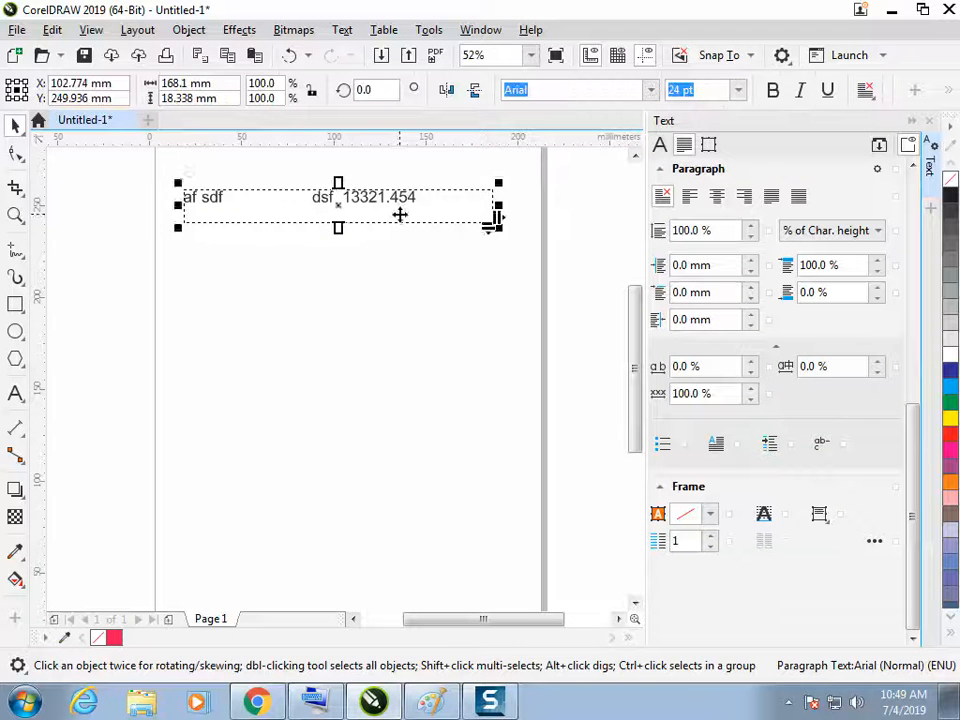
click(396, 211)
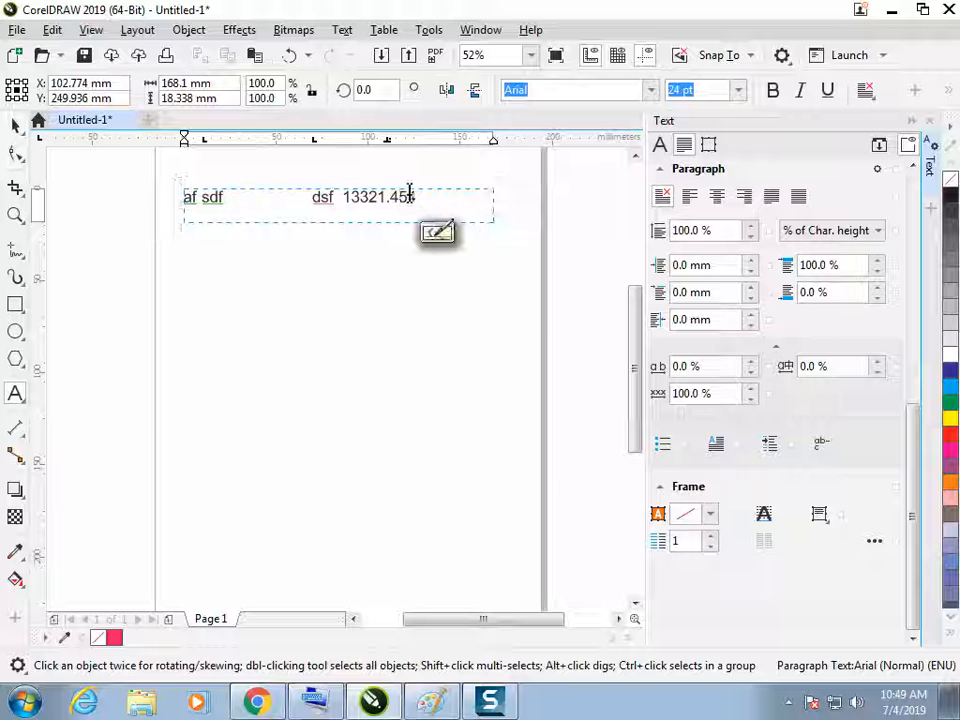
drag(433, 199, 236, 182)
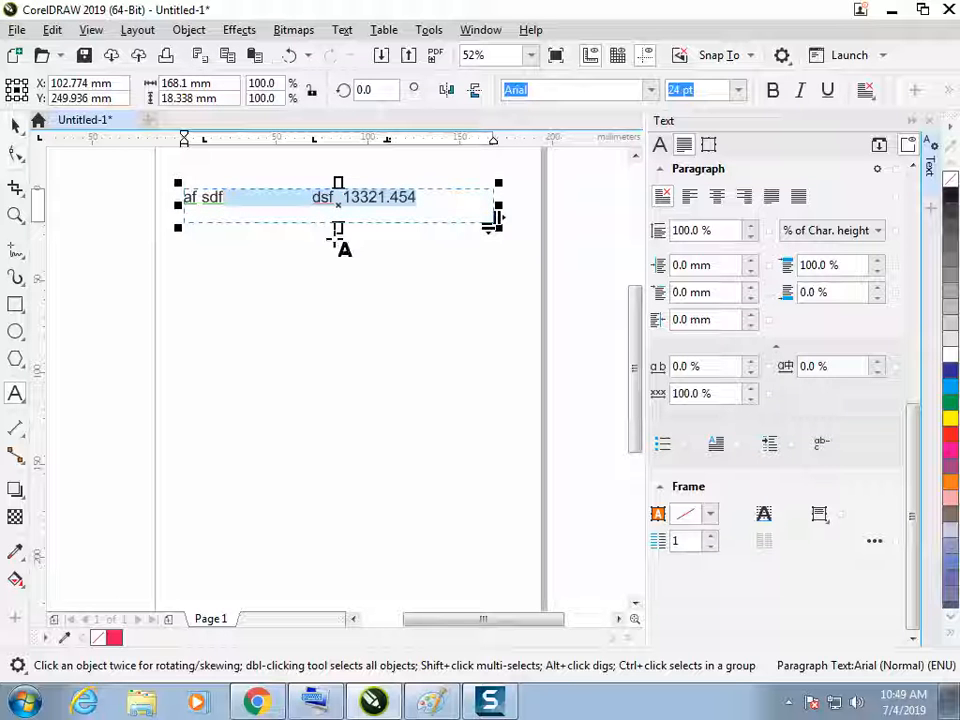
text(as)
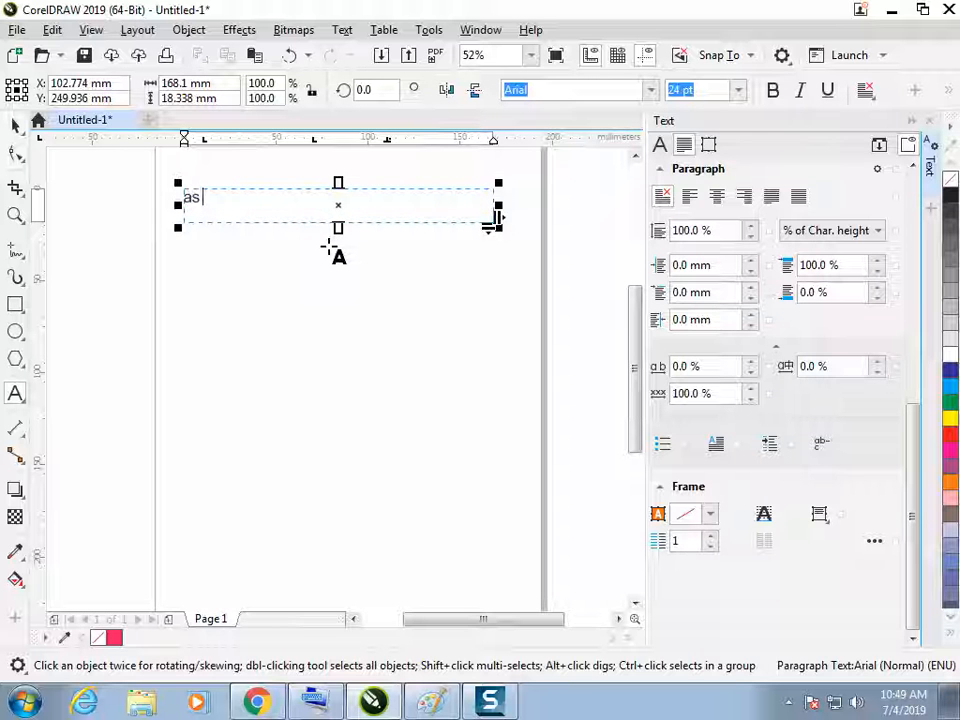
text(sdf)
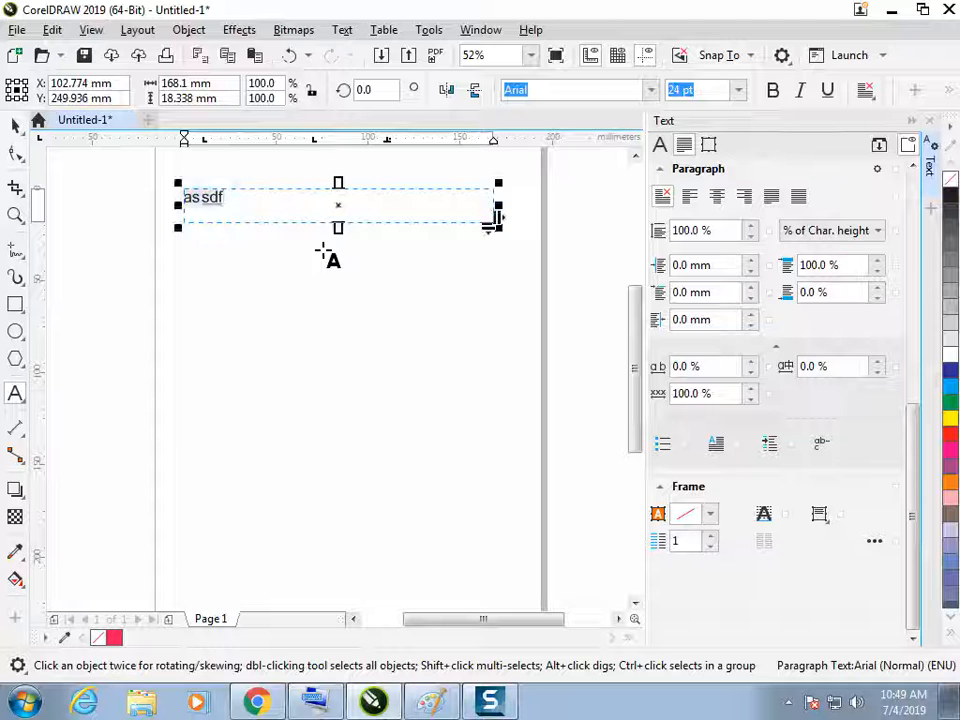
key(BackSpace)
text(df)
key(Tab)
text(df)
key(Tab)
text(50.20)
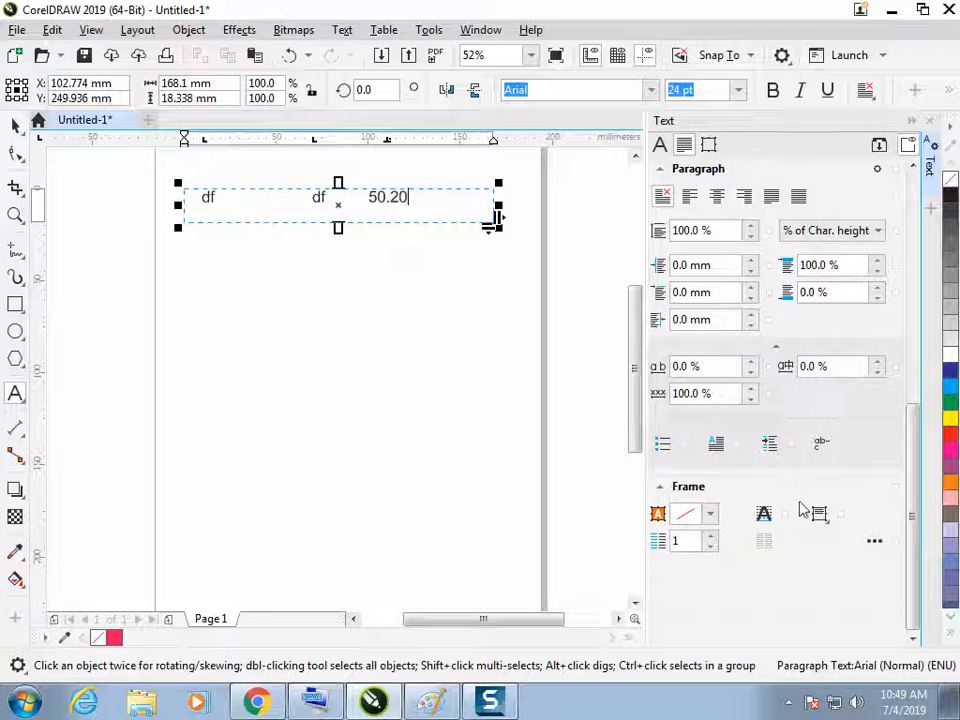
Open the frame's tab settings and turn on the leader for the 110 mm tab stop
click(771, 447)
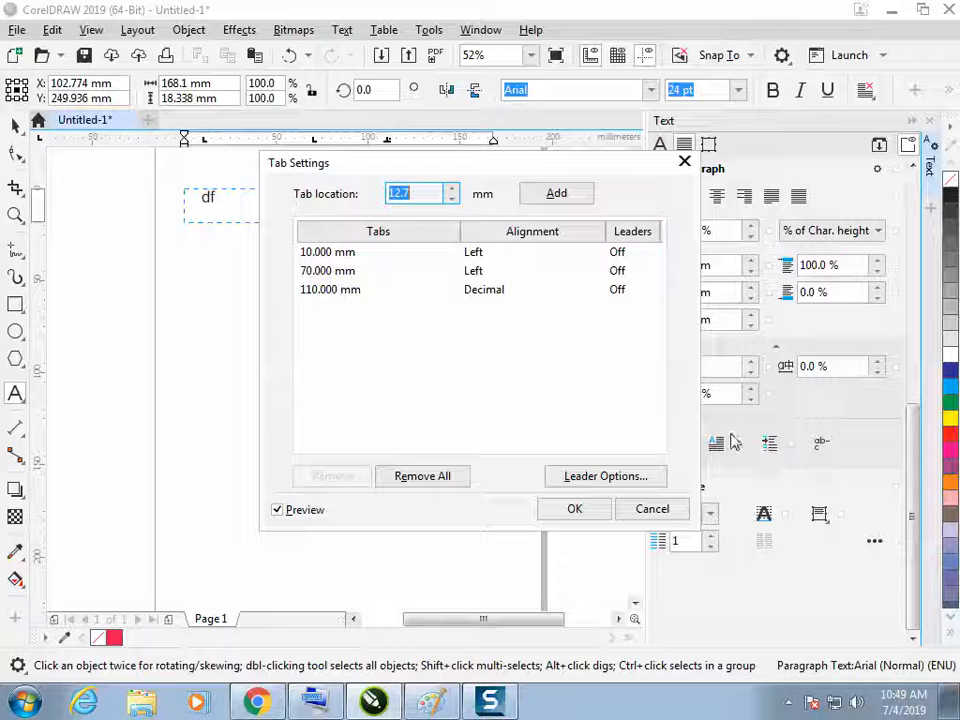
drag(570, 172, 471, 328)
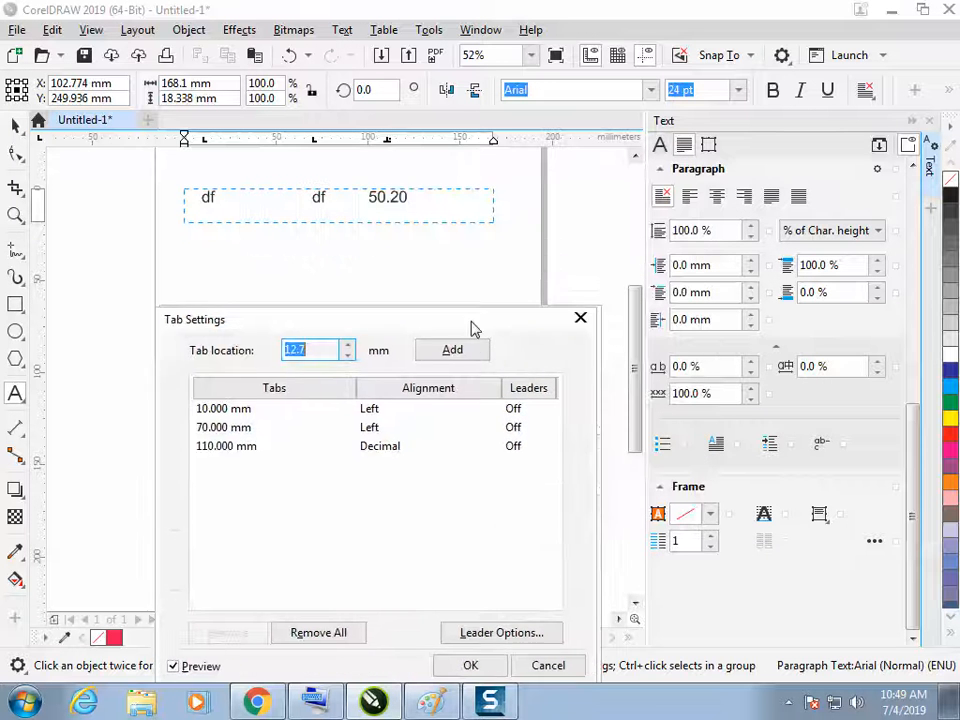
click(527, 427)
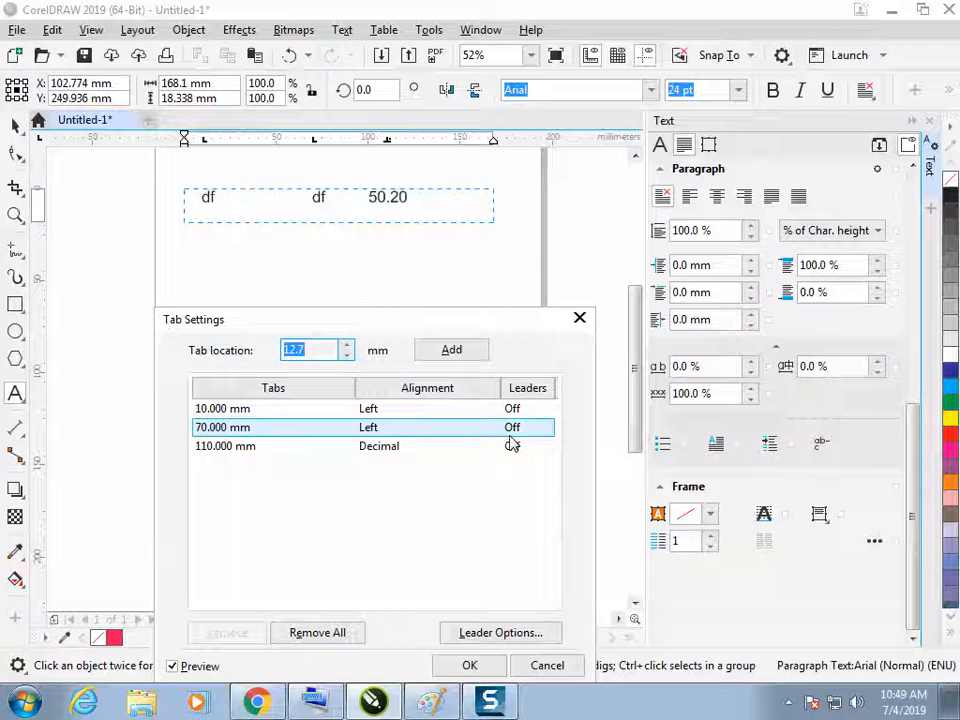
click(512, 446)
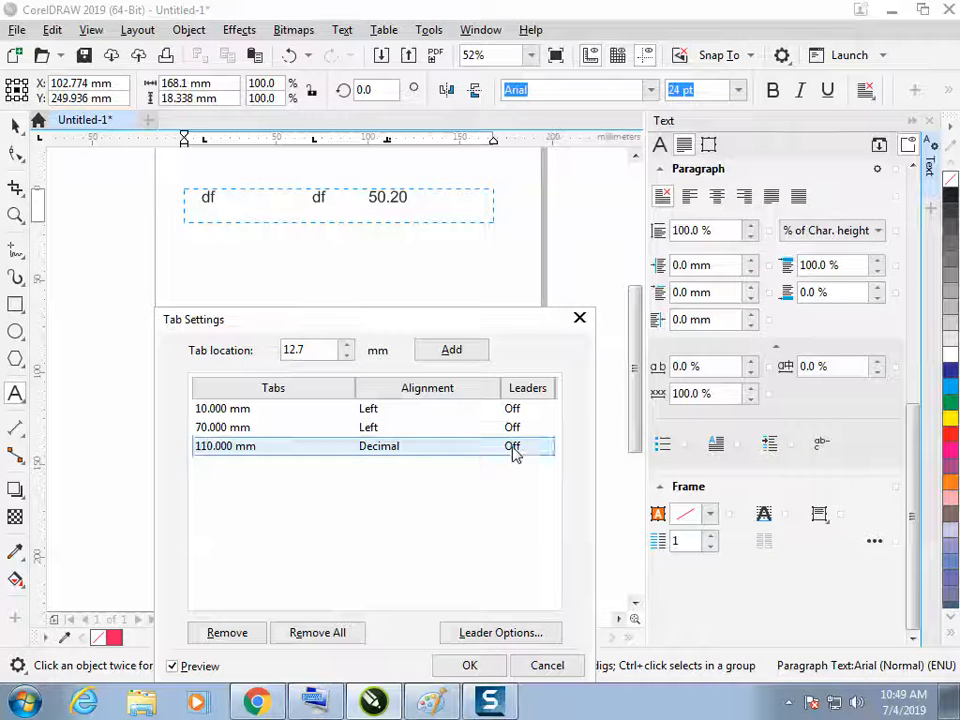
click(514, 446)
click(549, 452)
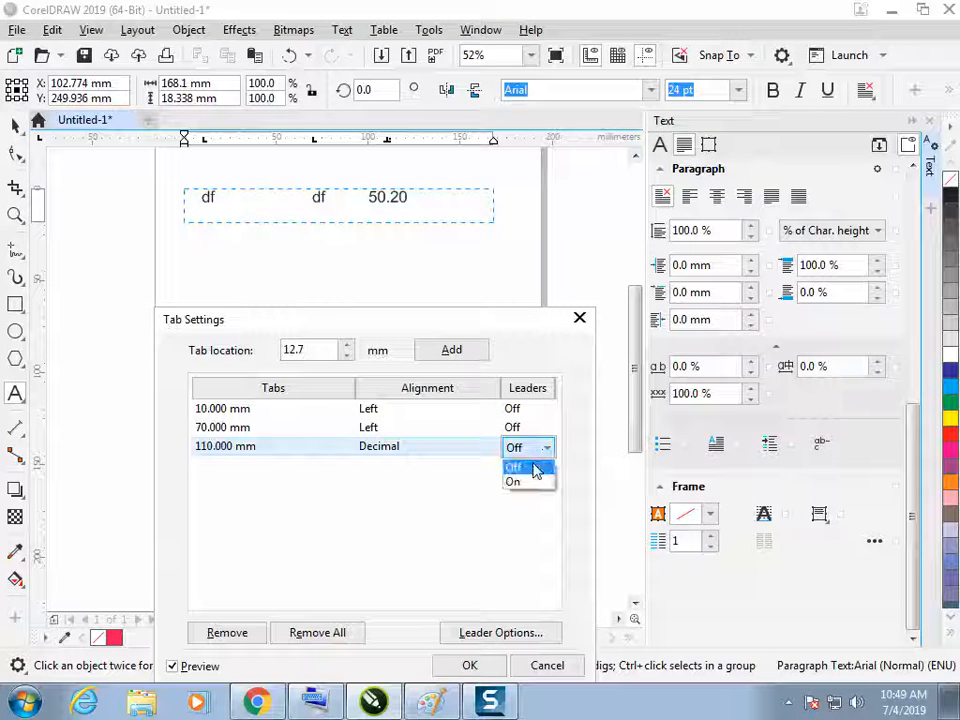
click(522, 485)
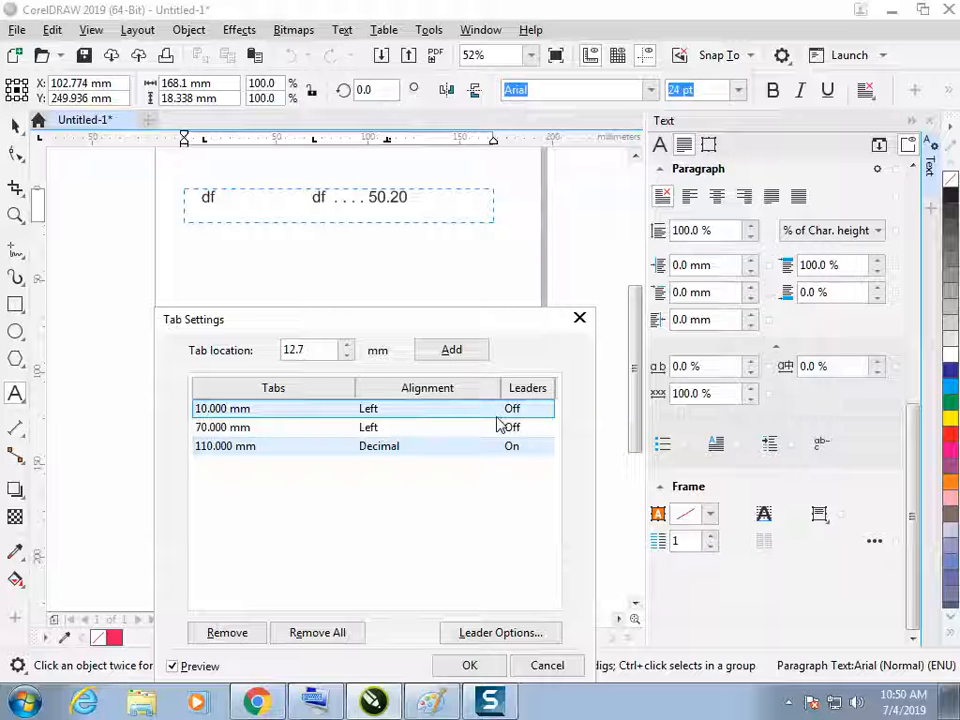
Try the plus sign as leader character, choose the asterisk instead, and apply the tab settings
click(508, 633)
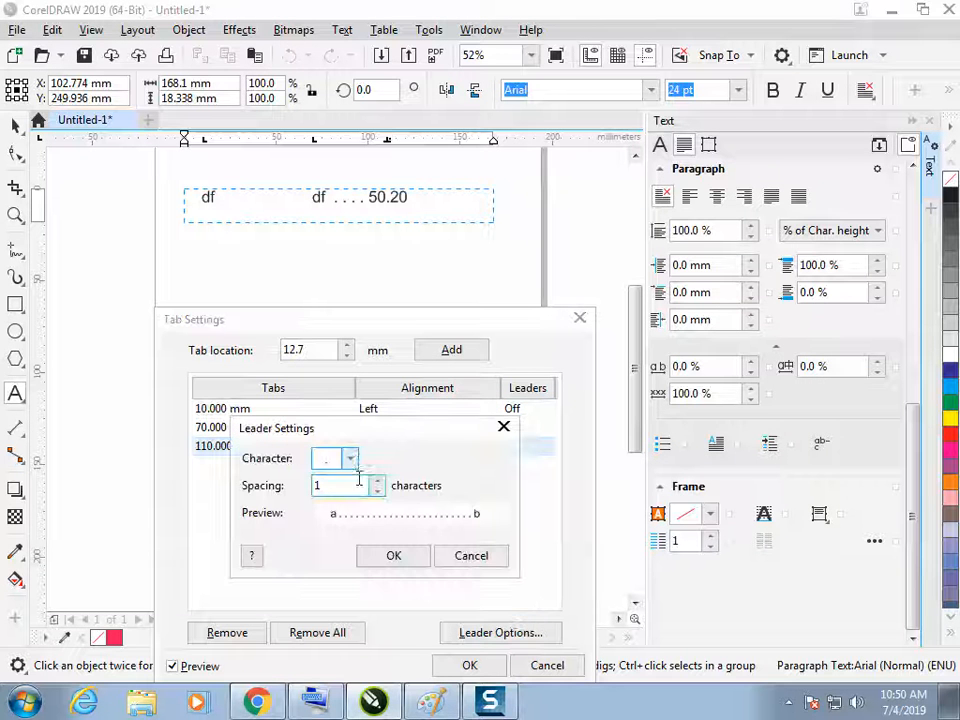
click(350, 458)
click(348, 481)
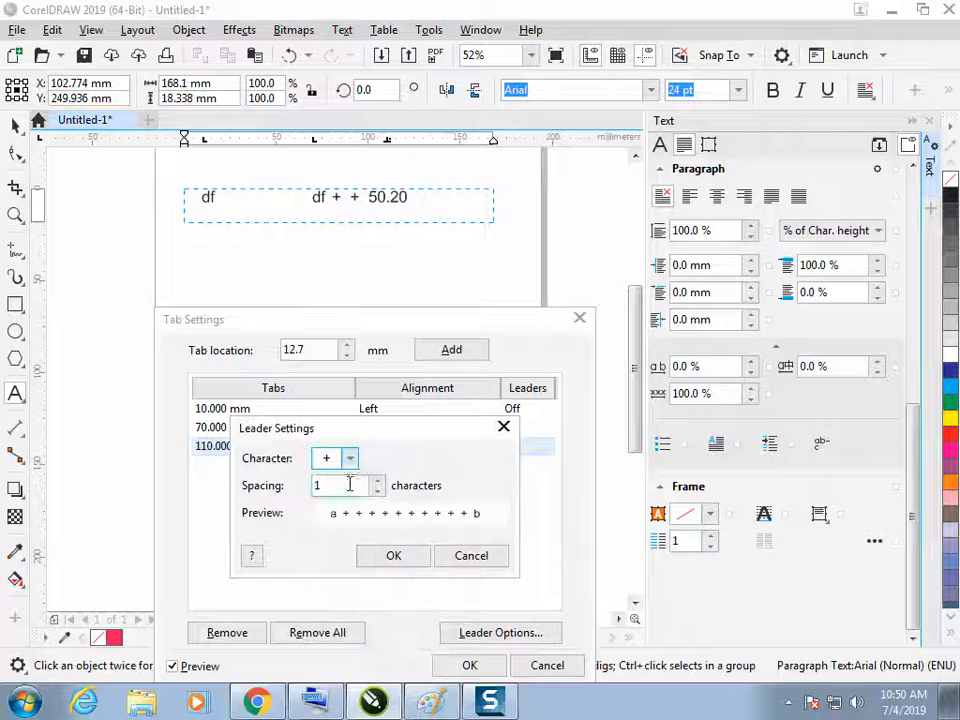
click(350, 458)
click(336, 479)
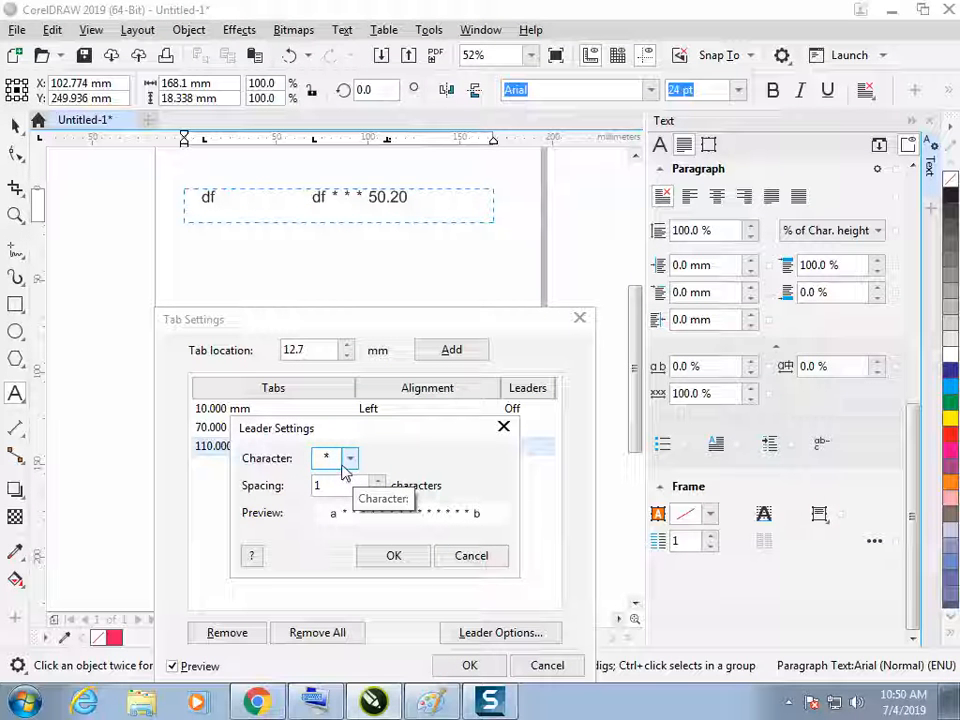
click(416, 553)
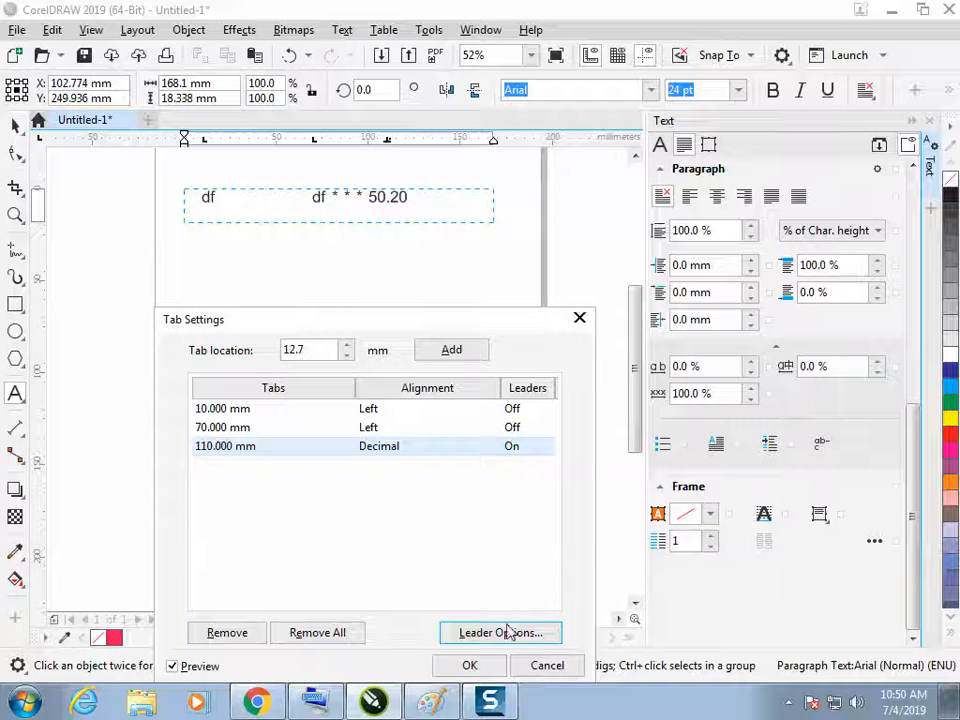
click(484, 668)
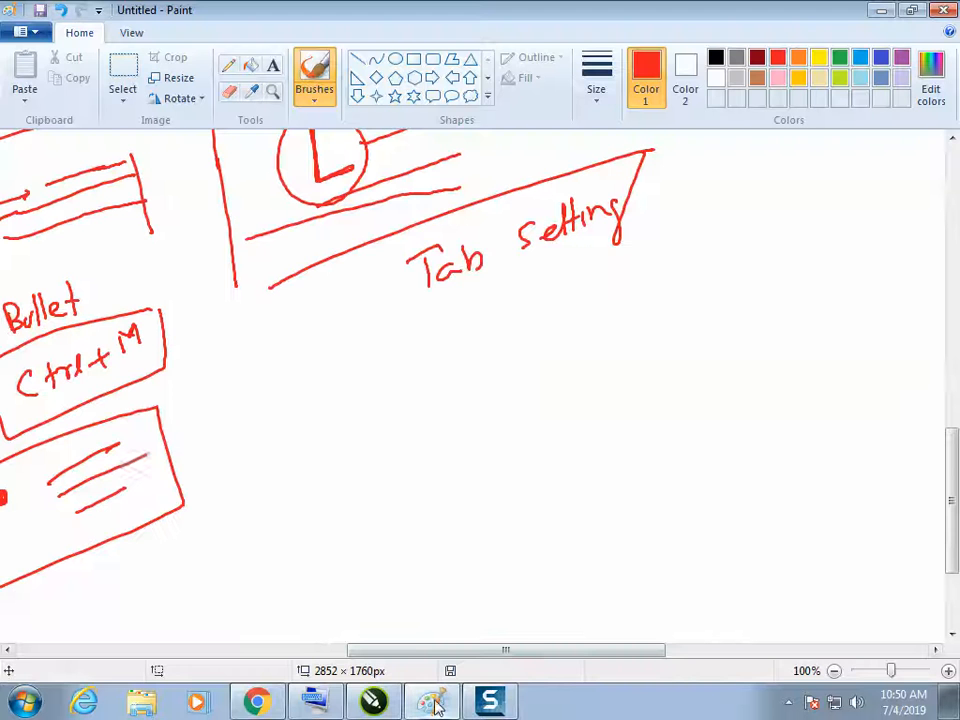
Switch to Paint and handwrite Leader plus a branching list of Left, Right, Center and Decimal below the Tab Setting note
click(431, 701)
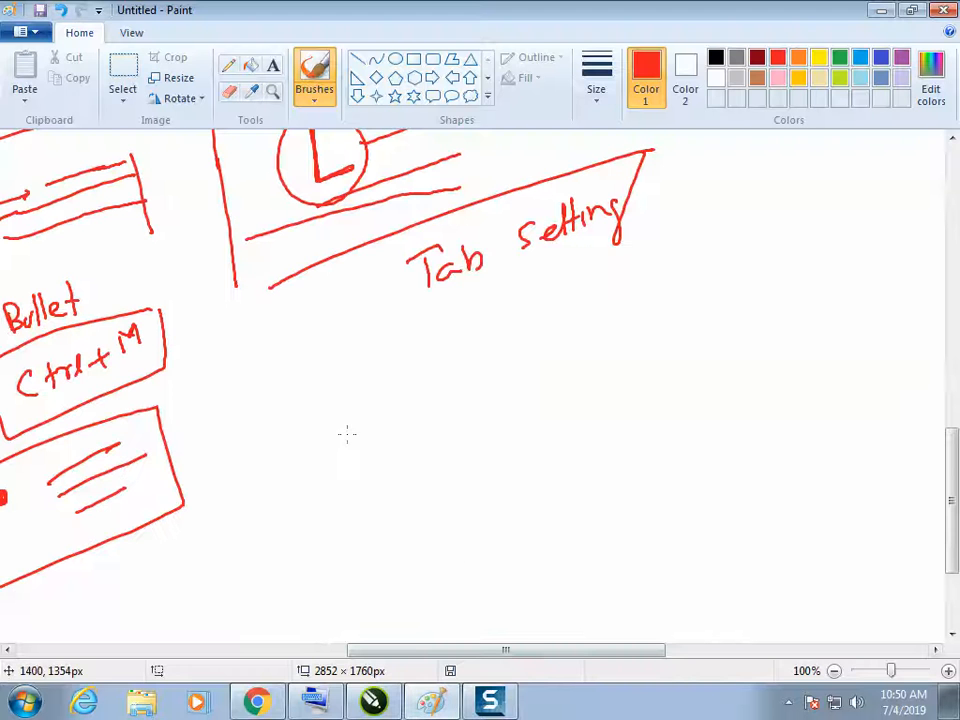
mouse_move(390, 400)
mouse_down()
mouse_move(424, 388)
mouse_move(421, 359)
mouse_move(455, 376)
mouse_up()
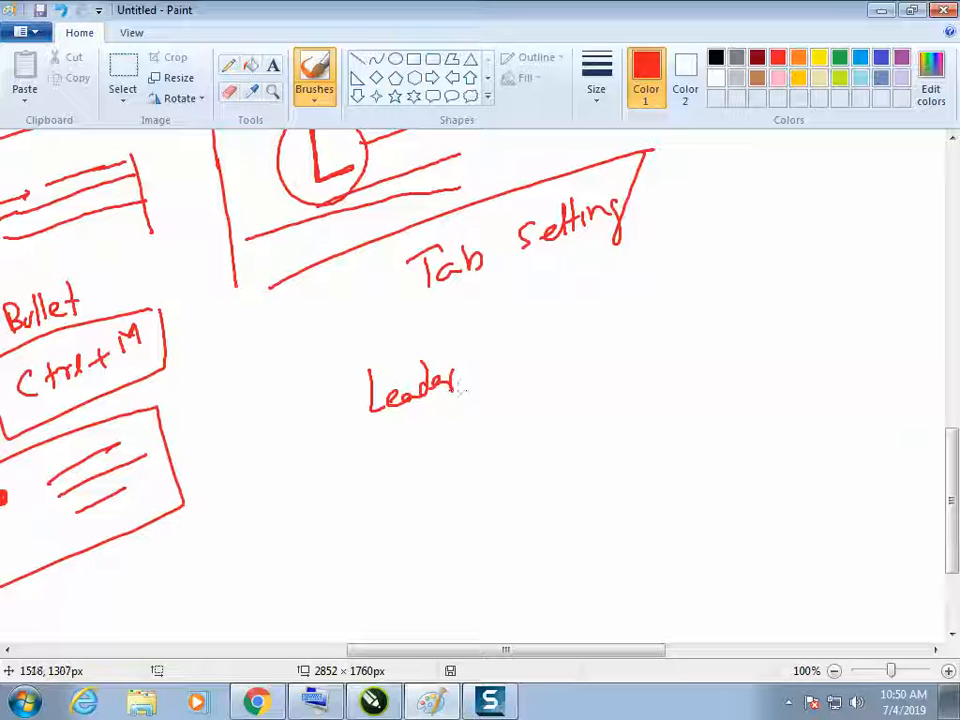
drag(548, 268, 572, 370)
drag(565, 306, 602, 294)
drag(569, 339, 613, 323)
mouse_move(572, 374)
mouse_down()
mouse_move(634, 356)
mouse_move(641, 406)
mouse_up()
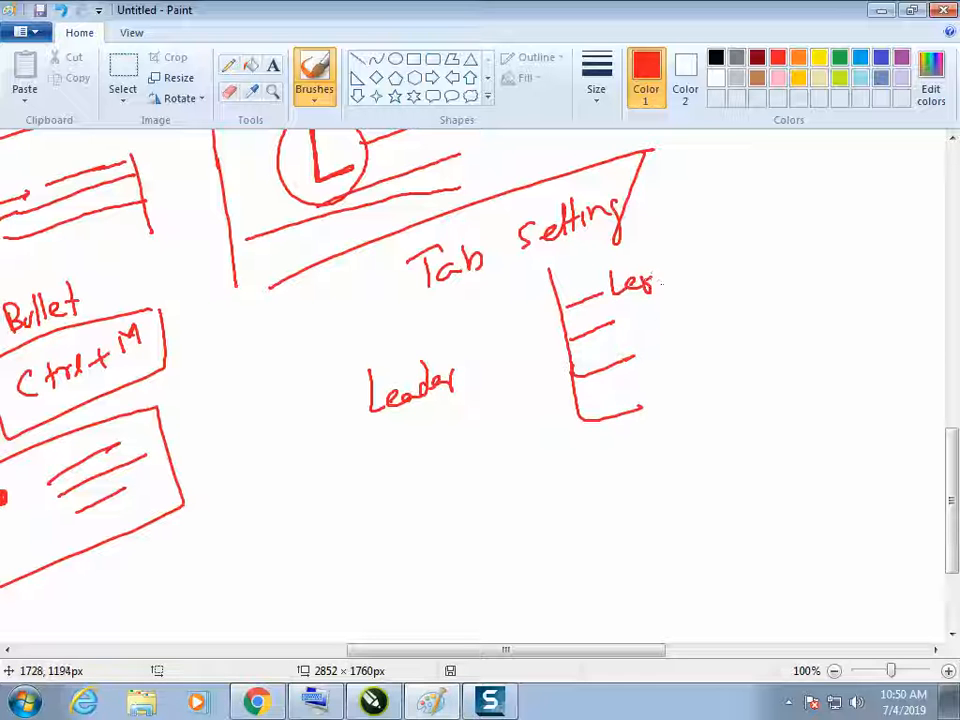
mouse_move(620, 312)
mouse_down()
mouse_move(666, 293)
mouse_move(648, 305)
mouse_move(650, 350)
mouse_move(716, 311)
mouse_up()
mouse_move(698, 372)
mouse_down()
mouse_move(707, 362)
mouse_move(737, 363)
mouse_up()
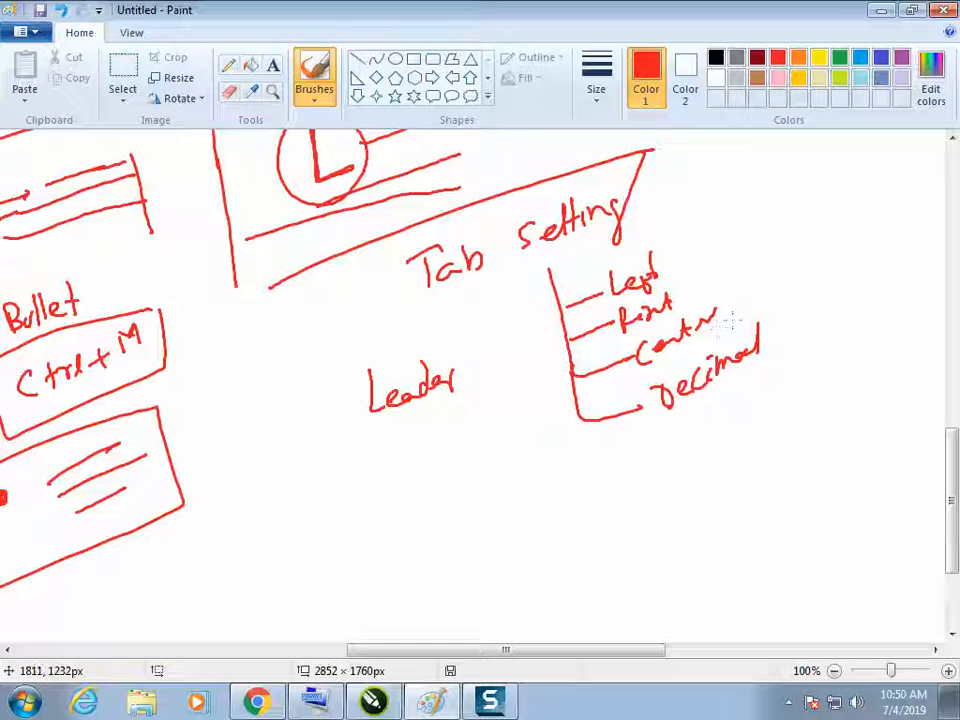
Circle the word Leader and sketch a dashed line between two marked points below it, with an arrow pointing to the line
mouse_move(400, 345)
mouse_down()
mouse_move(348, 387)
mouse_move(416, 437)
mouse_move(462, 416)
mouse_move(475, 376)
mouse_move(458, 341)
mouse_up()
drag(366, 530, 362, 534)
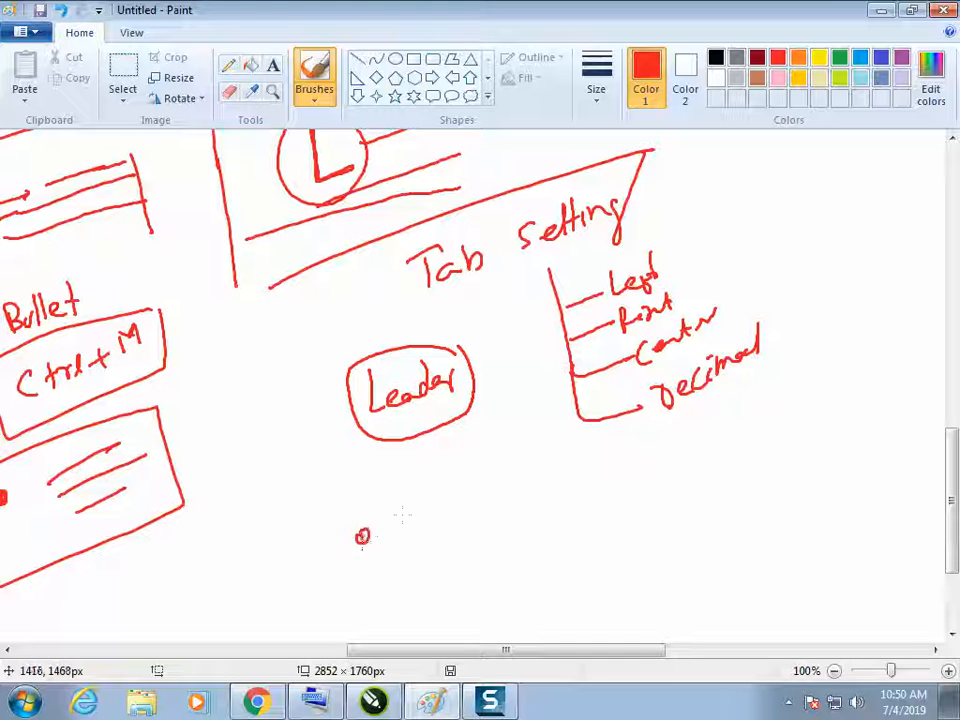
drag(441, 499, 484, 478)
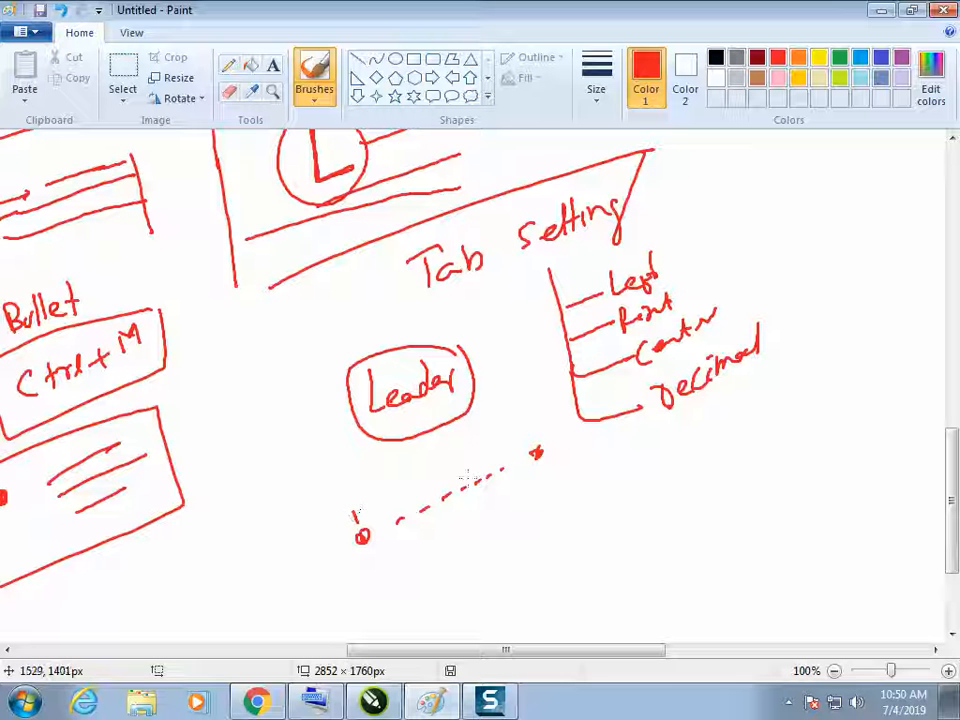
drag(453, 436, 456, 462)
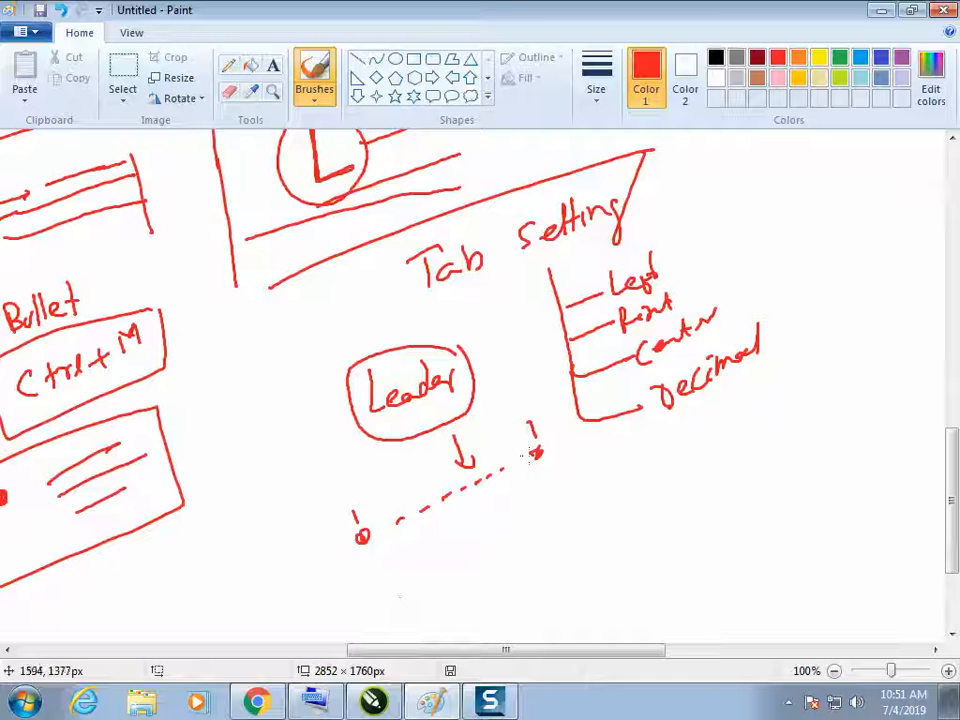
Return to CorelDRAW and leave text editing by activating the Pick tool
click(430, 705)
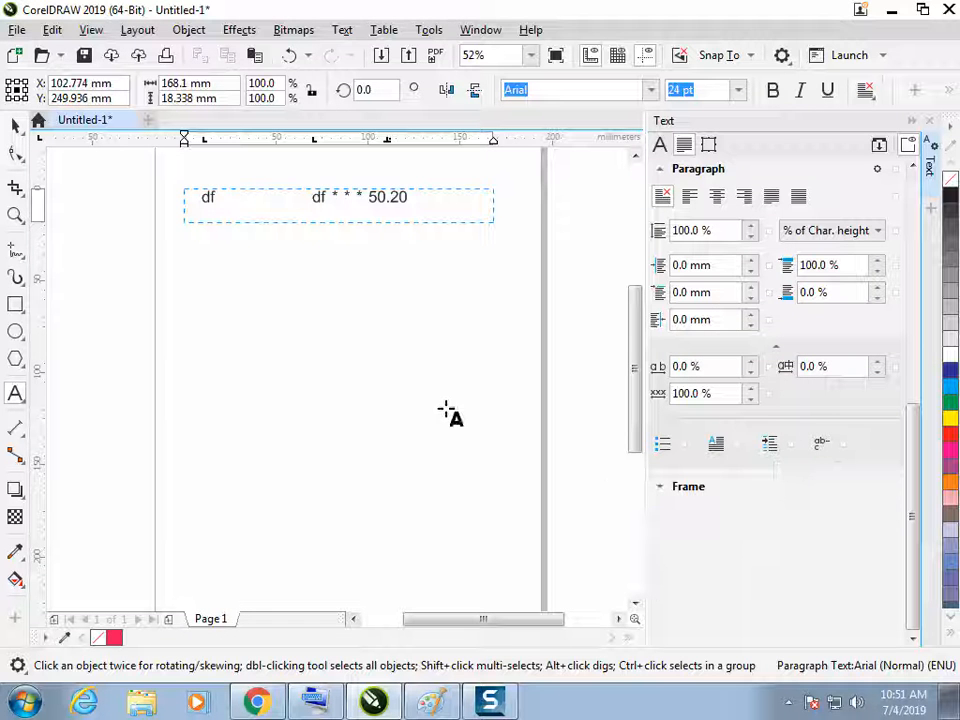
click(396, 360)
click(15, 125)
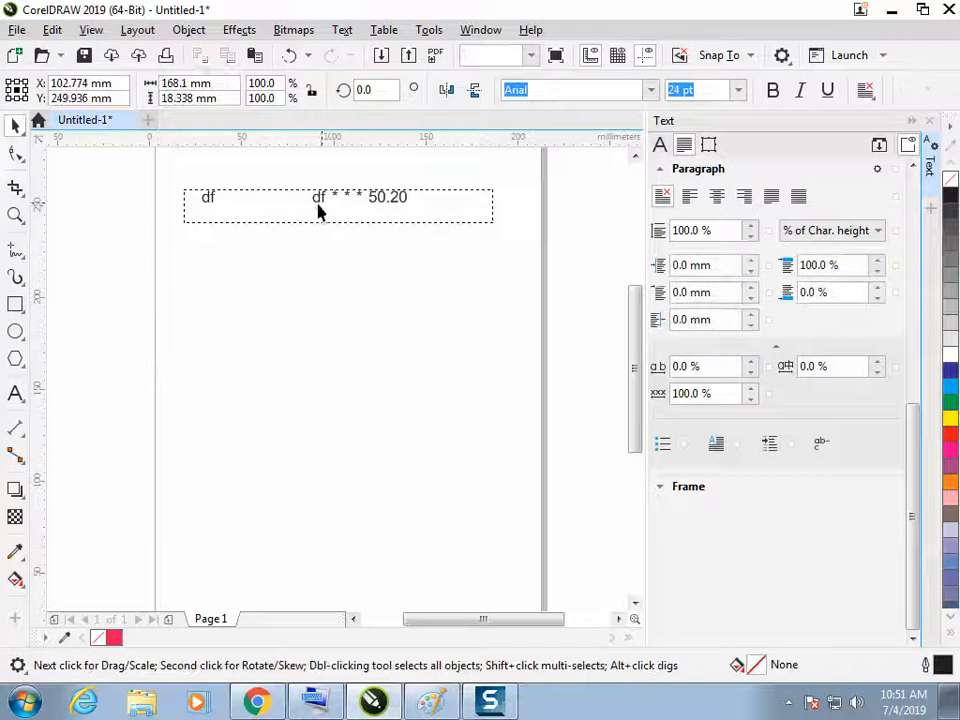
click(326, 210)
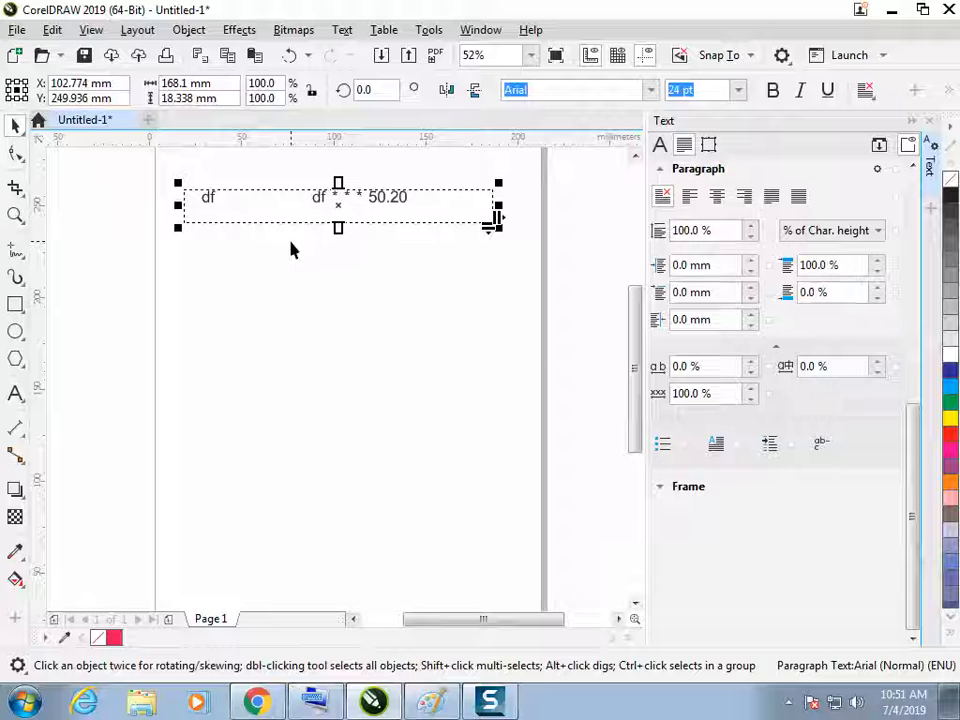
click(15, 393)
drag(187, 285, 502, 369)
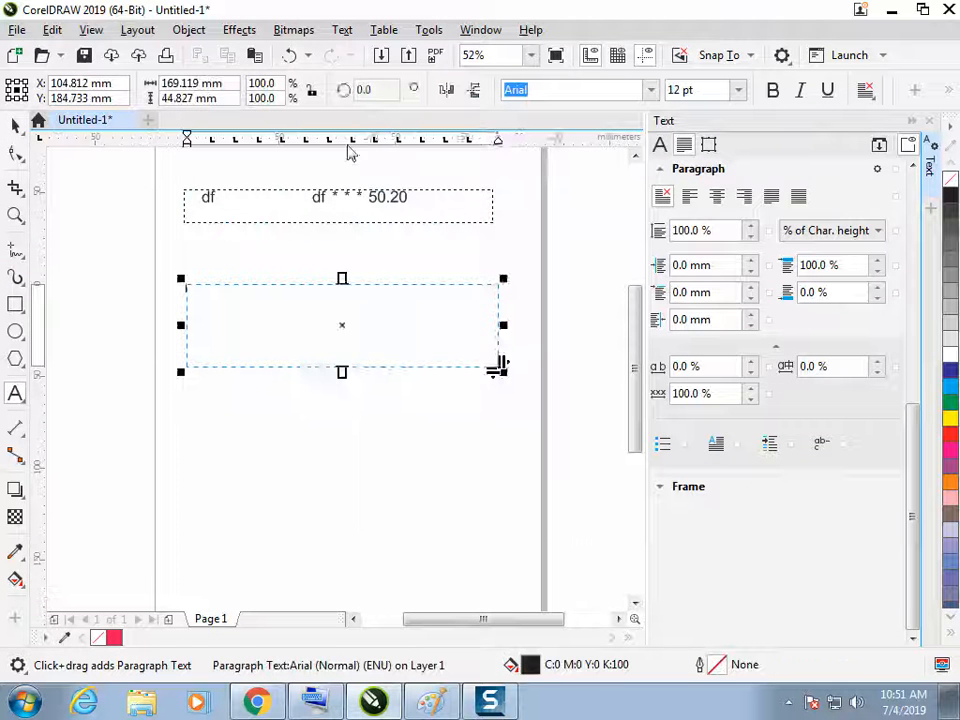
click(343, 30)
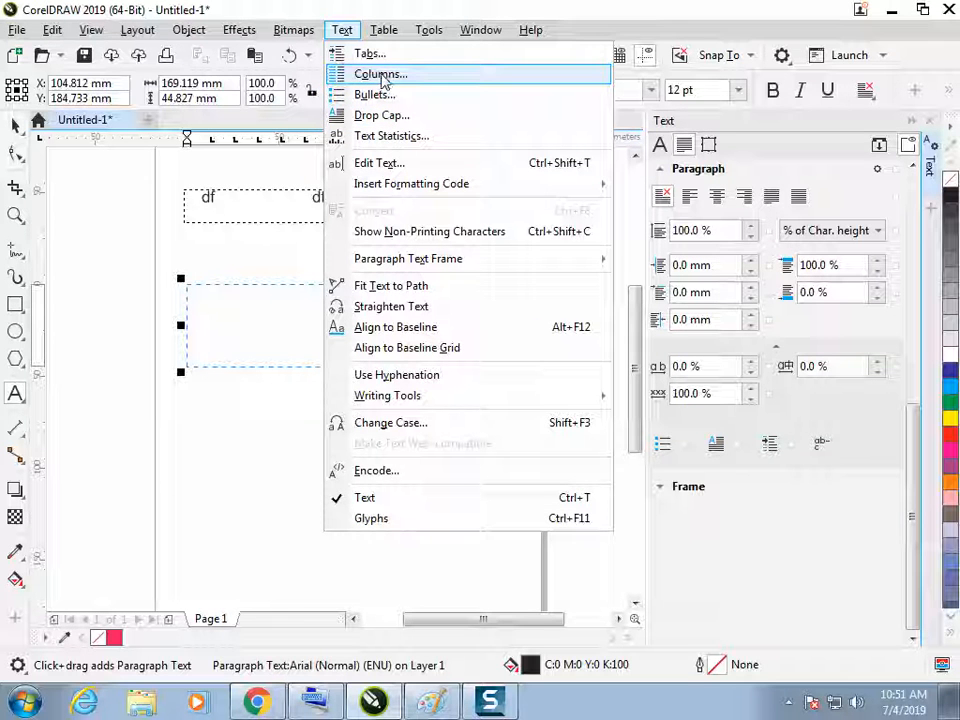
click(16, 127)
click(86, 194)
click(294, 334)
key(Delete)
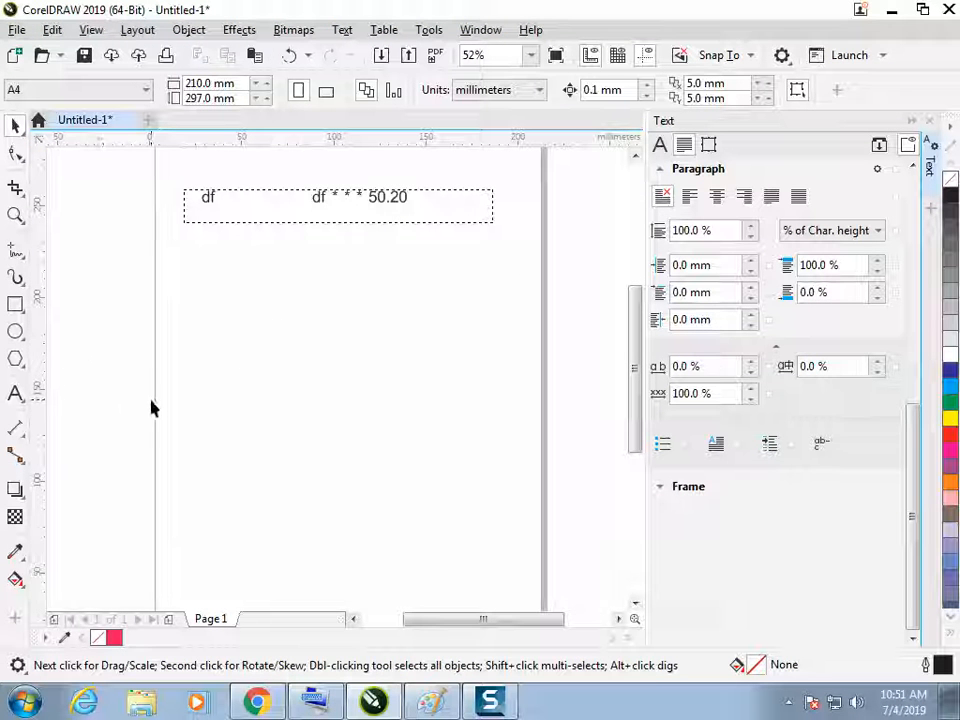
Create a paragraph text frame about 107 by 101 mm and give its background a red color, C17 M91 Y82 K6
click(15, 393)
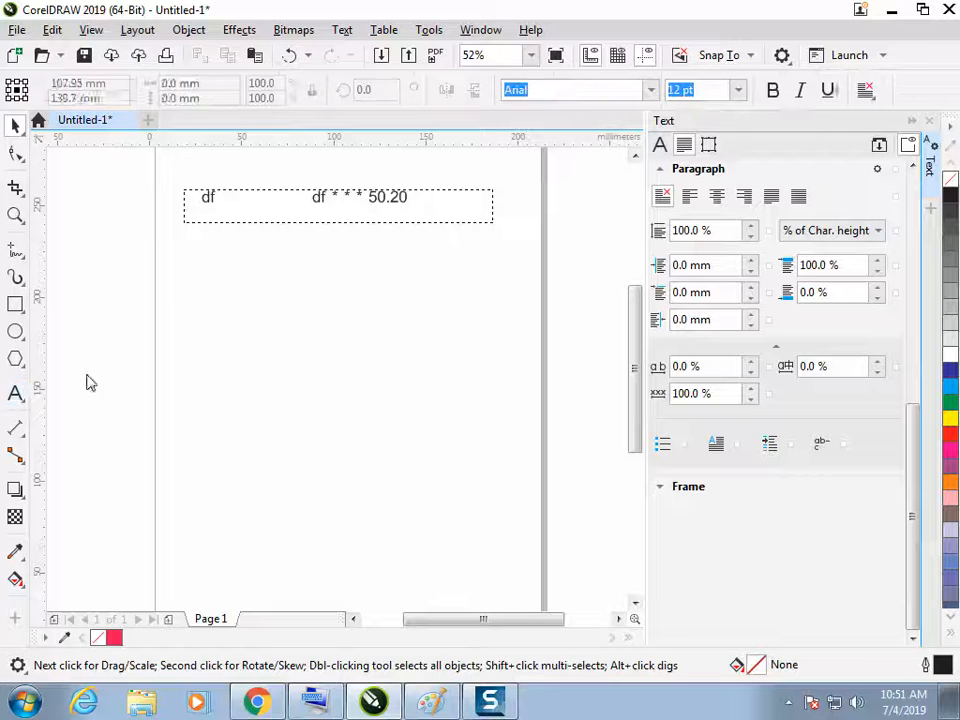
drag(222, 297, 419, 482)
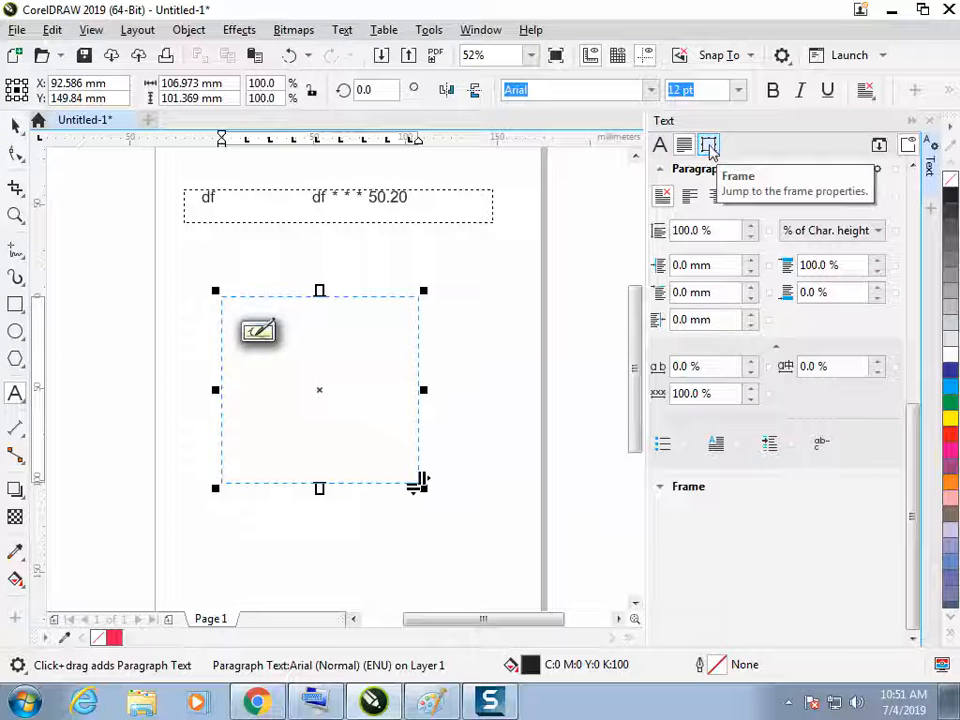
click(709, 146)
click(711, 198)
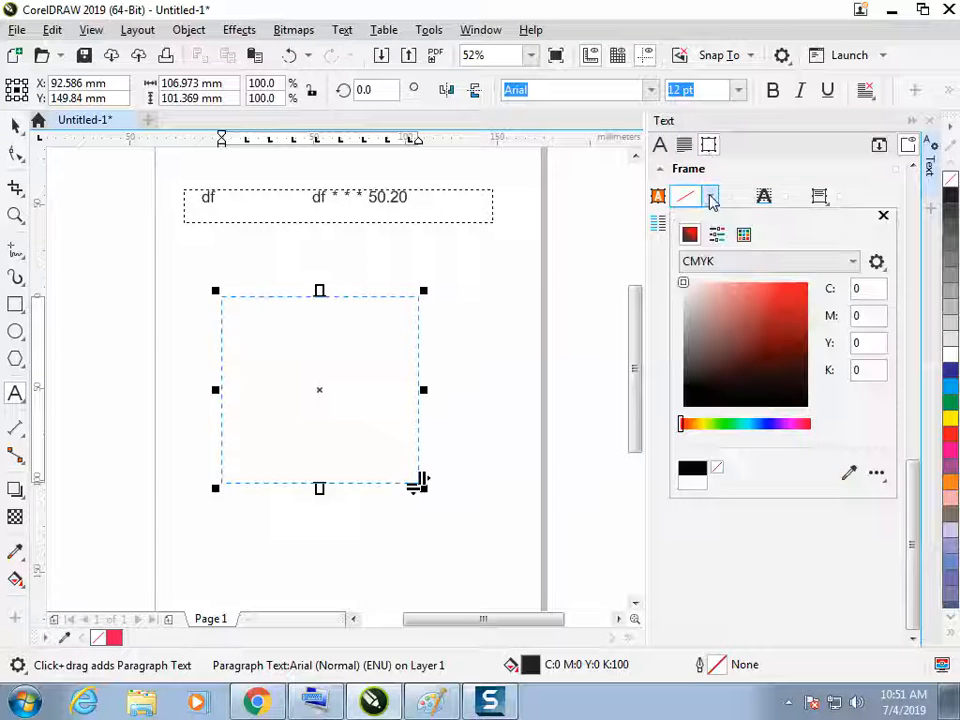
click(762, 310)
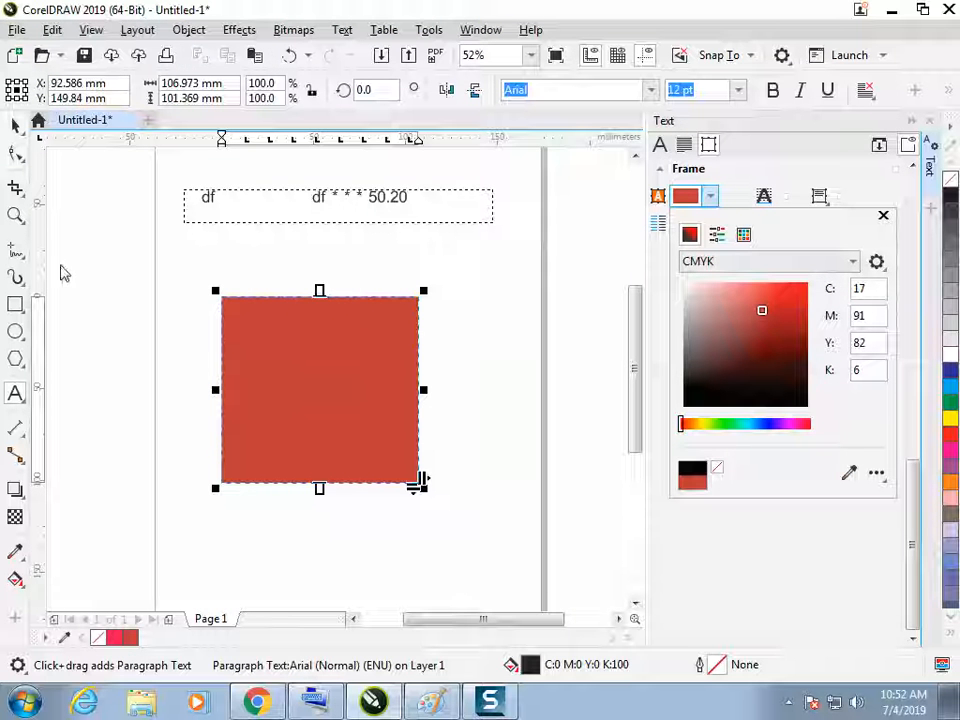
Enter dfgsdfgsdf in the red frame and change the fill of all its text to white
click(17, 395)
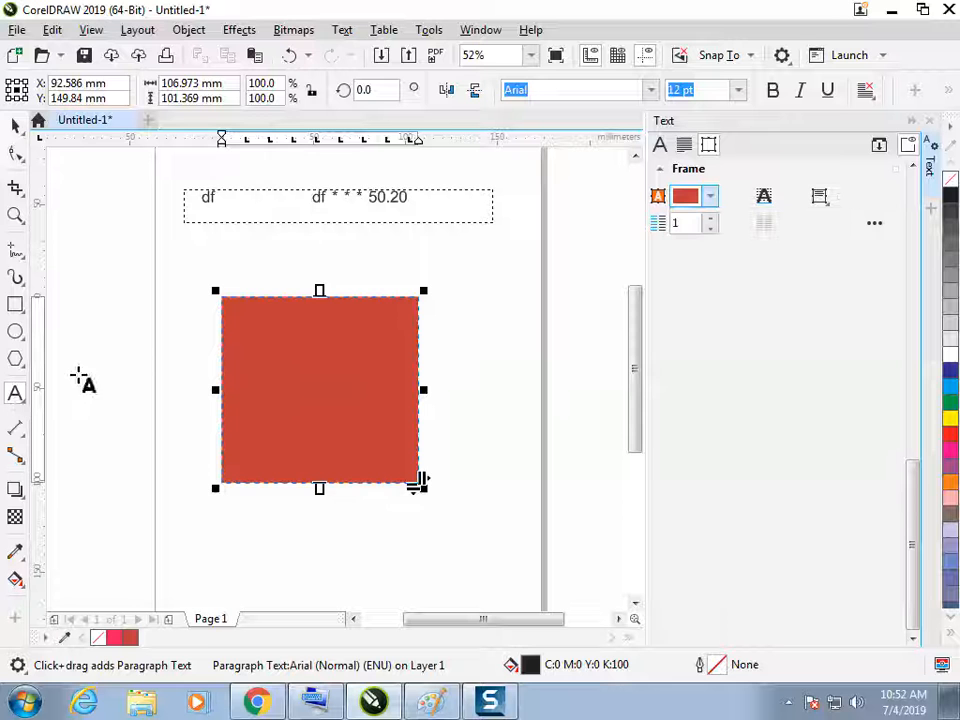
click(280, 338)
text(dfgsdfgsdf)
key(ctrl+a)
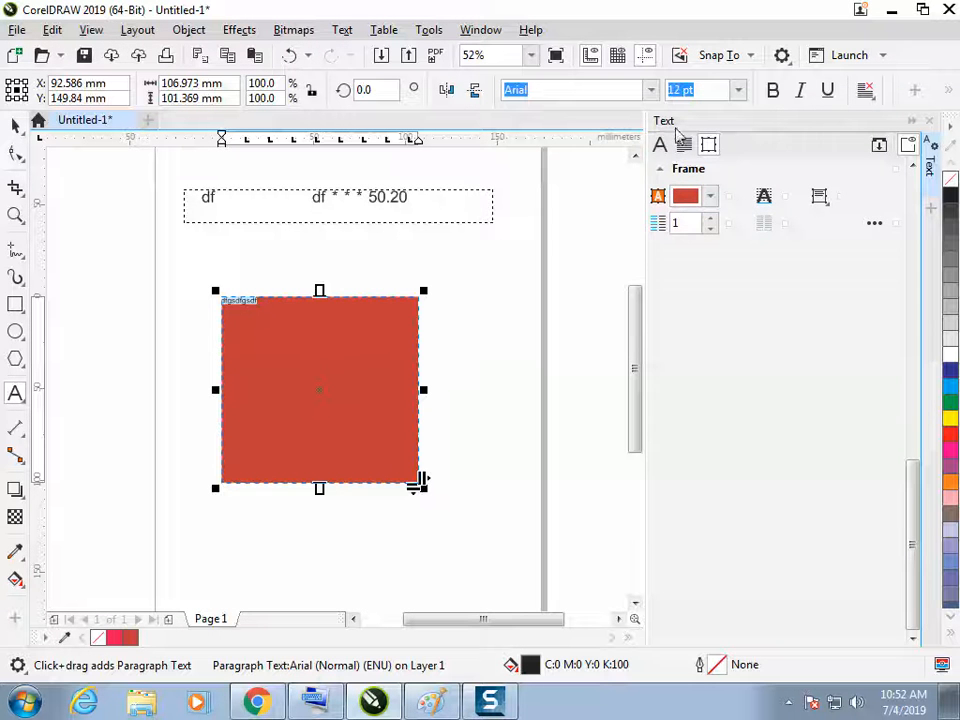
click(663, 149)
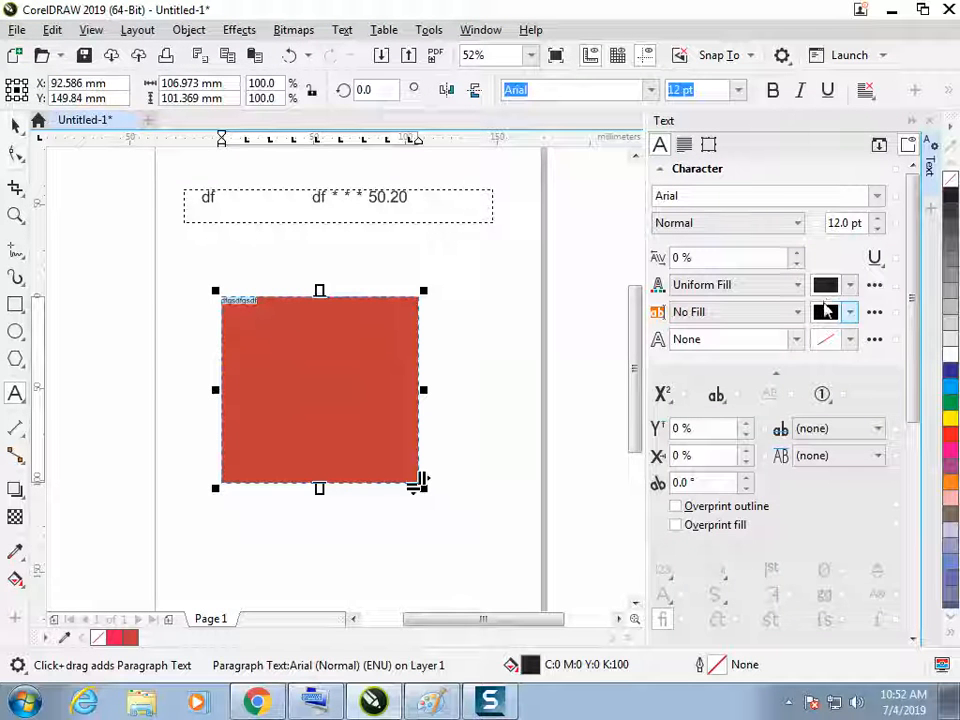
click(850, 286)
click(850, 286)
click(850, 286)
drag(776, 382, 722, 342)
click(364, 333)
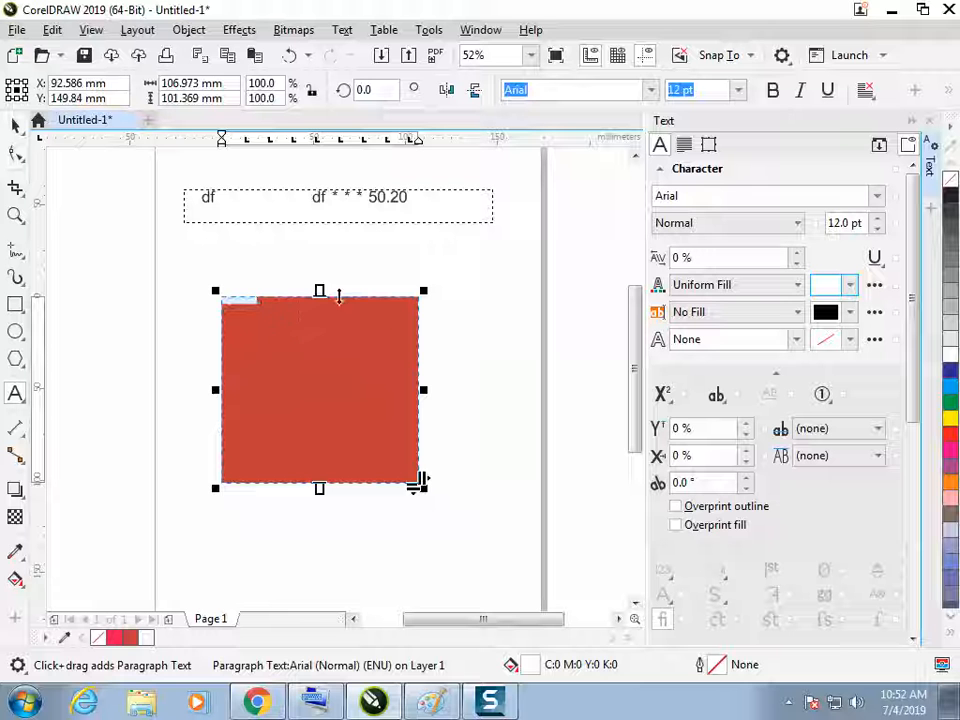
Enlarge the white text in the red frame to 72 pt and leave text editing
click(263, 313)
key(ctrl+KP_6)
key(ctrl+KP_6)
key(ctrl+KP_6)
key(ctrl+KP_6)
key(ctrl+KP_6)
key(ctrl+KP_6)
key(ctrl+KP_6)
key(ctrl+KP_6)
key(ctrl+KP_6)
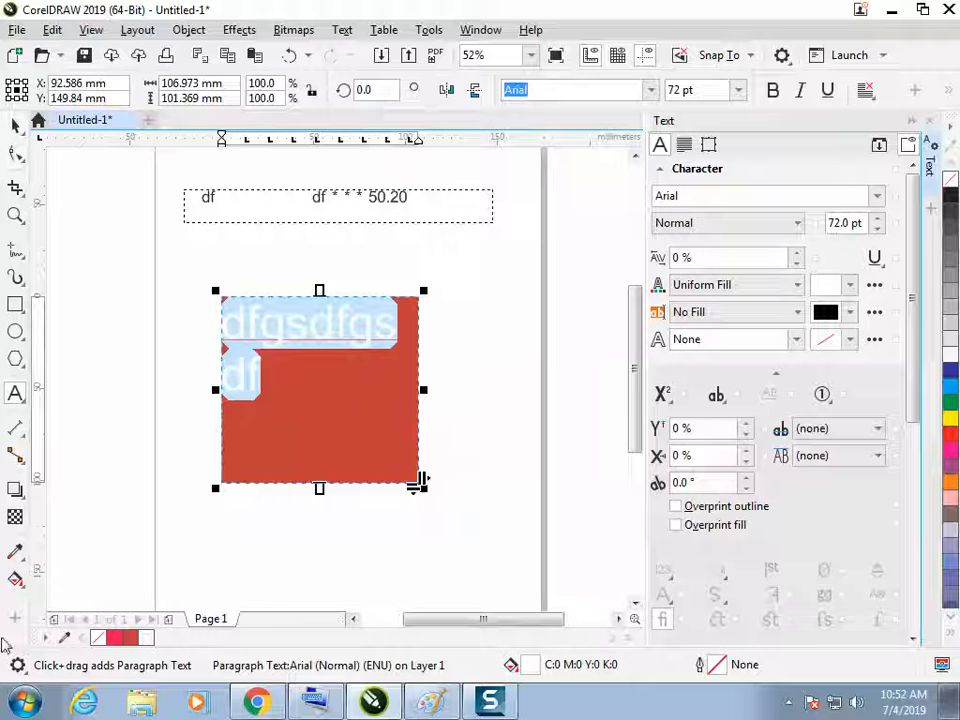
click(13, 123)
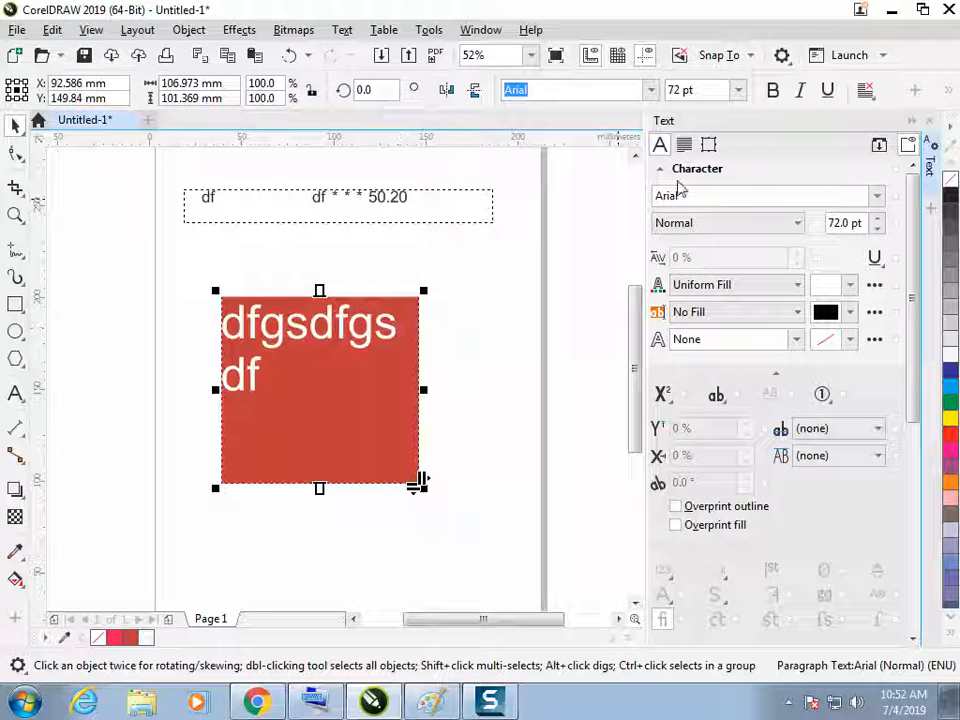
Bring up the frame properties, then delete the red text frame
click(709, 145)
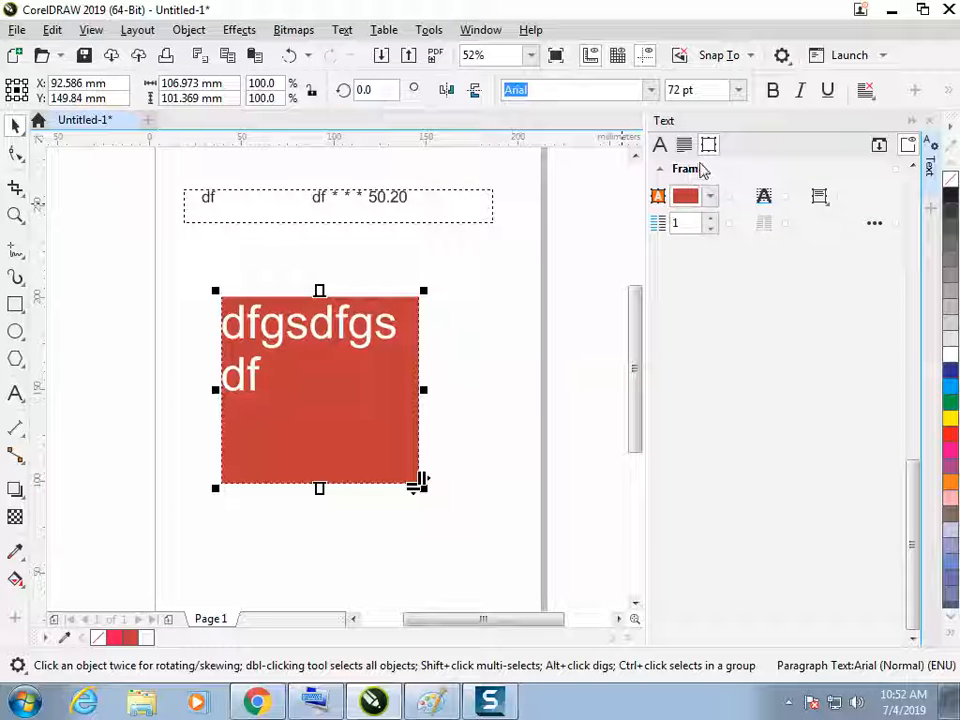
click(503, 319)
click(391, 381)
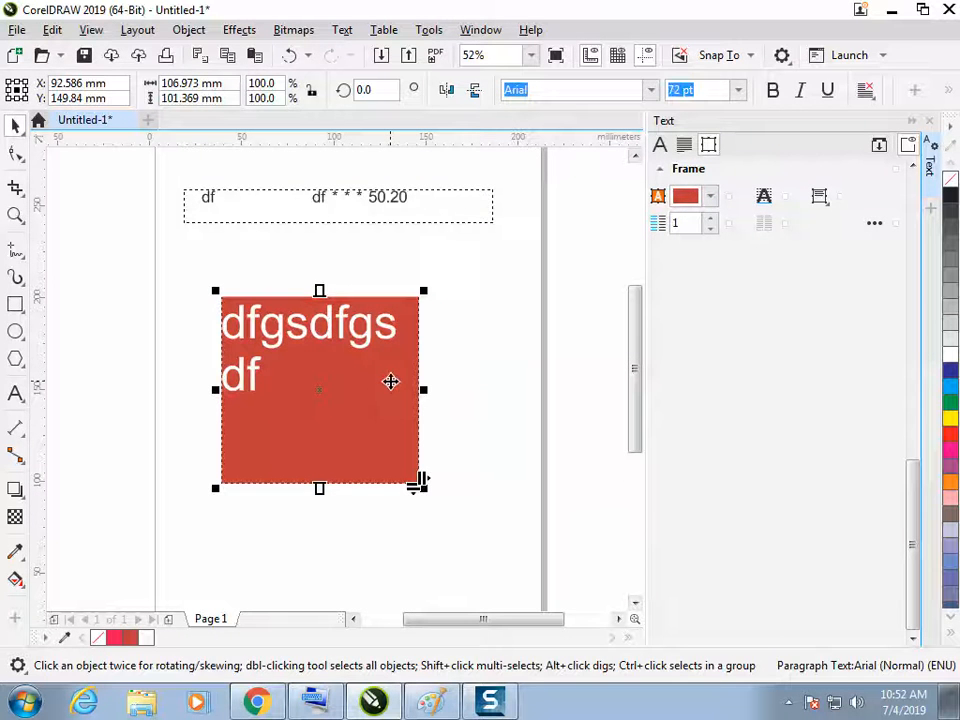
key(Delete)
Create a paragraph text frame about 153 by 164 mm, fill it with placeholder text, and split it into 2 columns
click(16, 392)
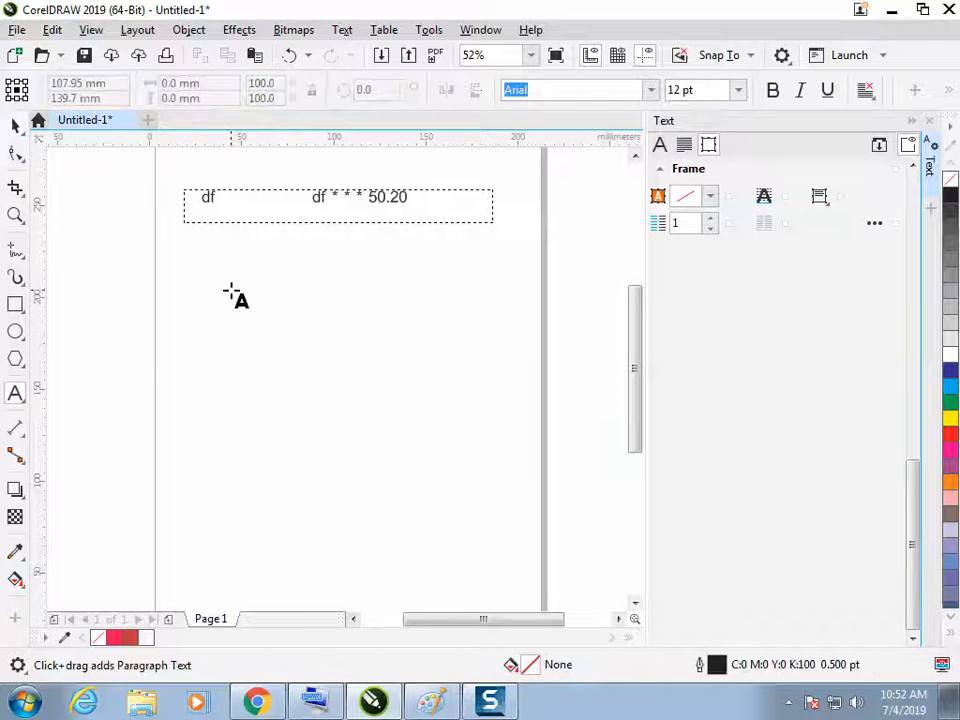
drag(188, 255, 469, 552)
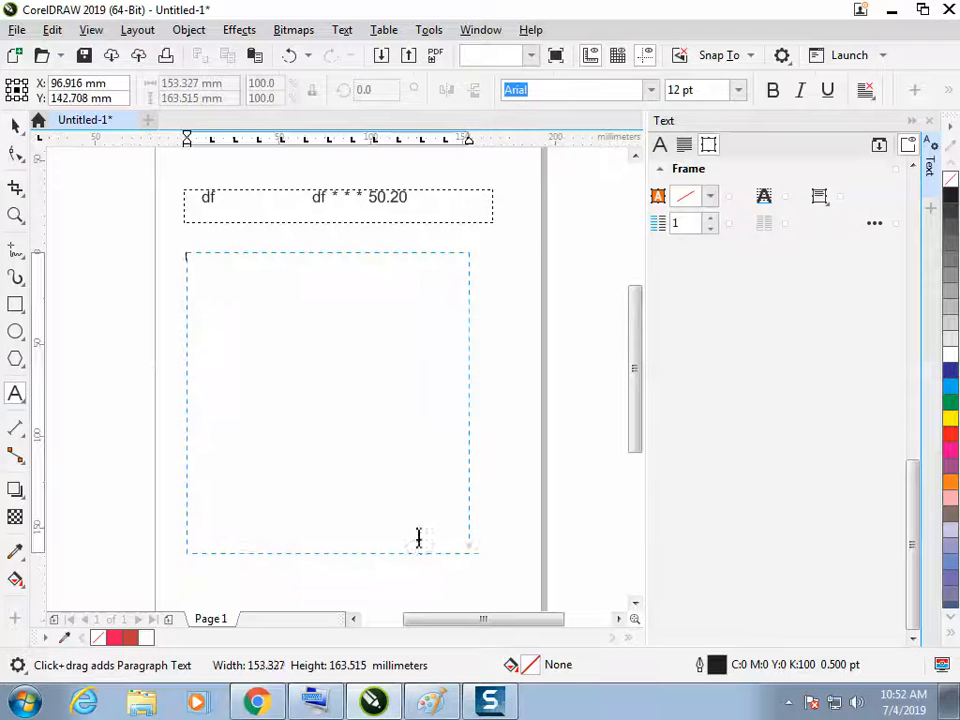
right_click(328, 376)
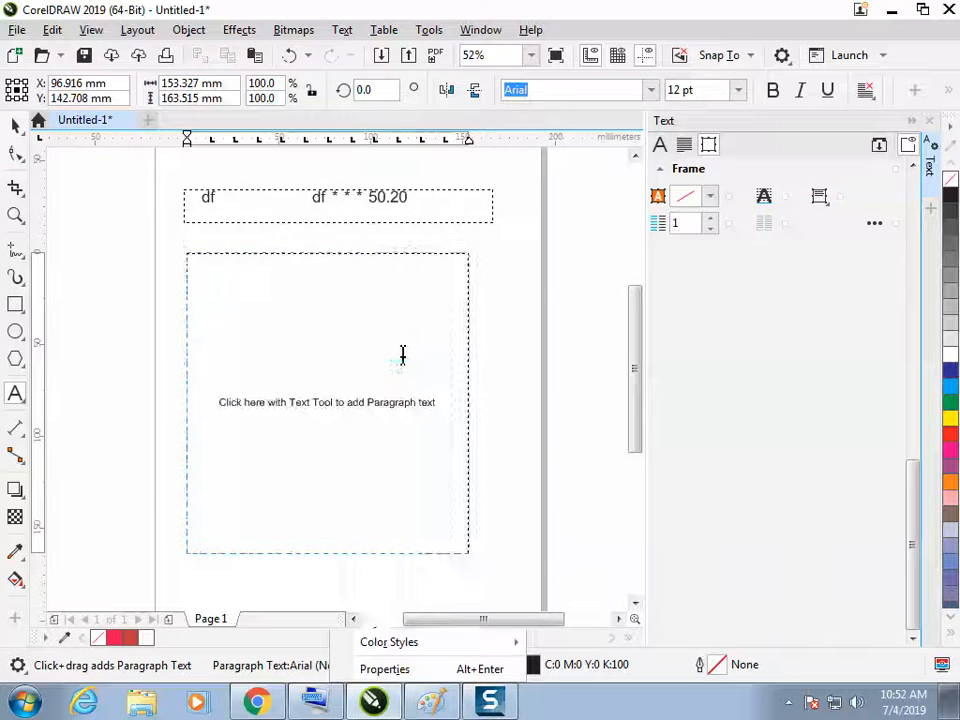
click(400, 339)
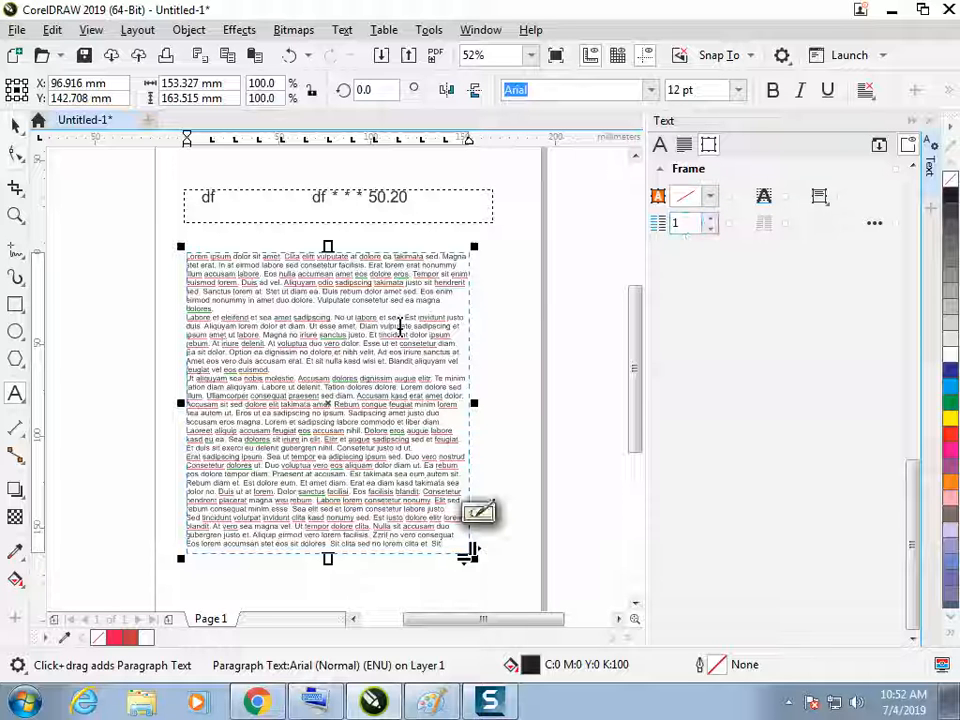
click(711, 219)
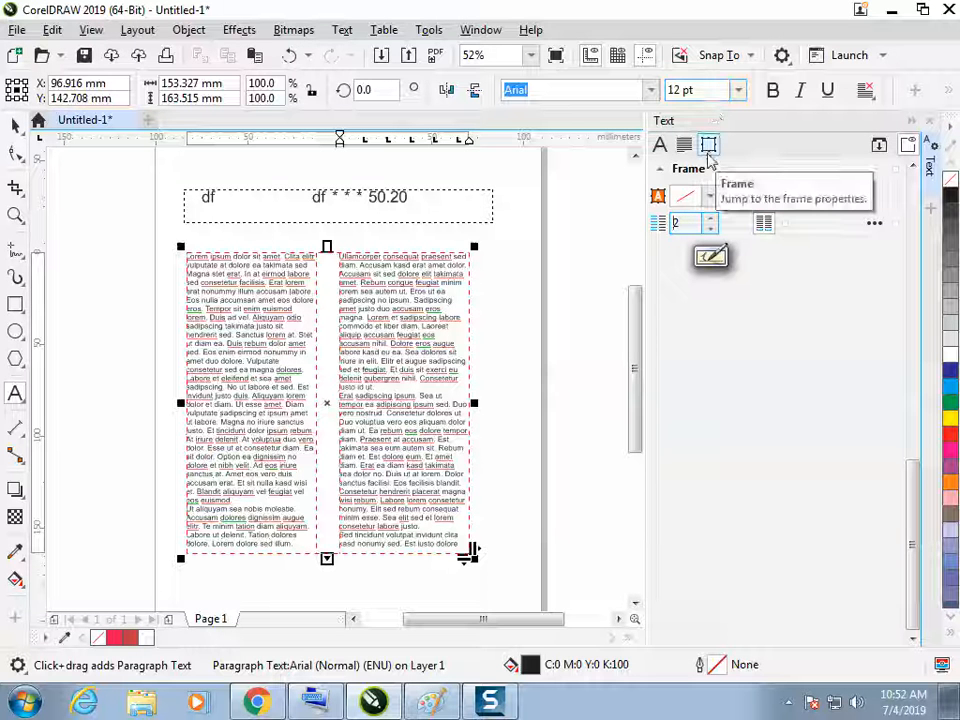
Switch to Paint and handwrite an underlined FRAME heading below the leader sketch
key(alt+Tab)
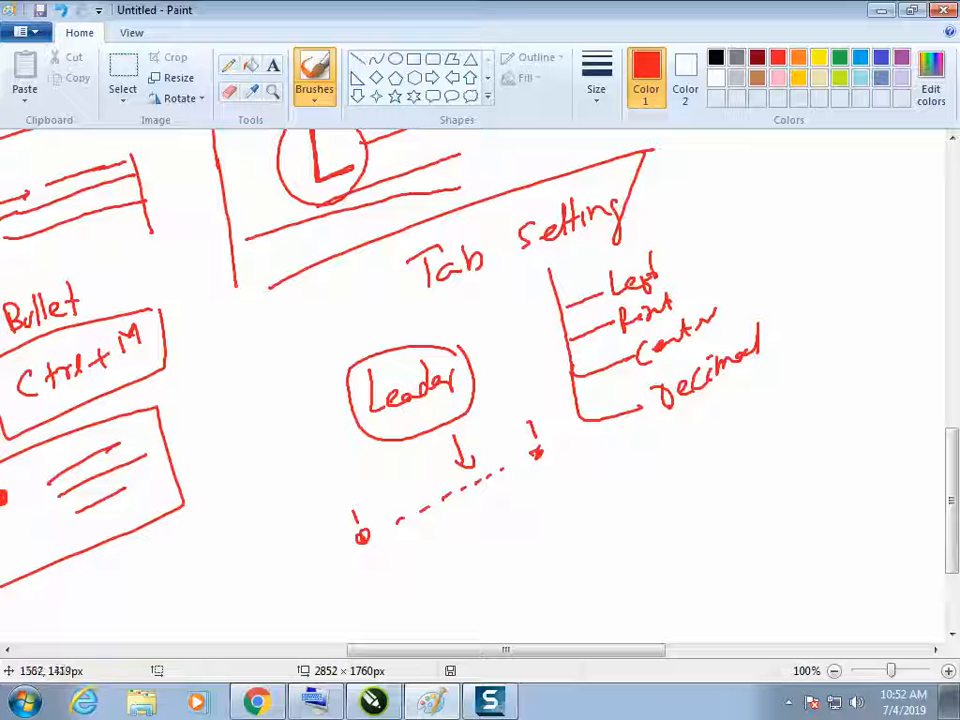
scroll(850, 470, down, 3)
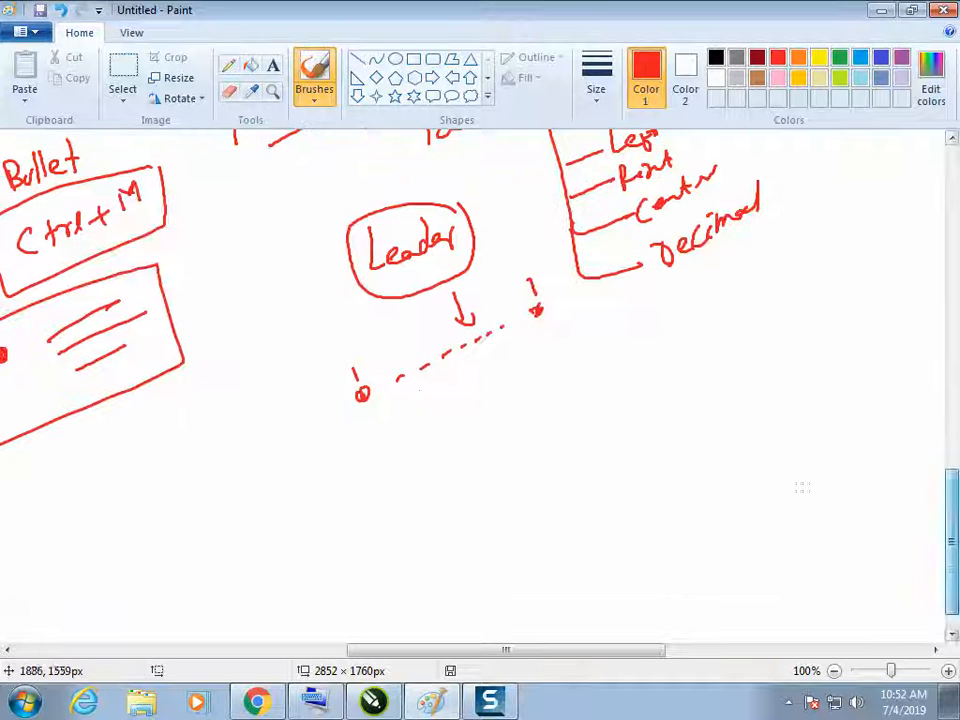
drag(408, 405, 432, 394)
drag(415, 403, 422, 448)
drag(470, 386, 492, 396)
drag(395, 468, 557, 385)
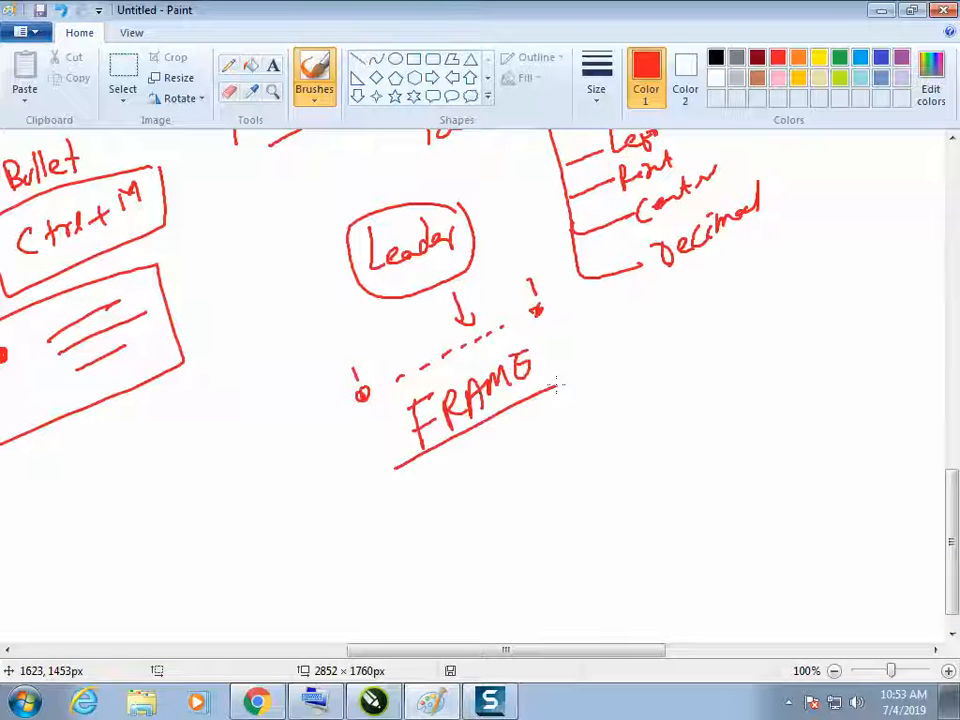
Sketch a single-column text frame containing several text lines below the FRAME heading
mouse_move(482, 463)
mouse_down()
mouse_move(622, 393)
mouse_move(660, 555)
mouse_move(484, 598)
mouse_up()
drag(490, 505, 613, 443)
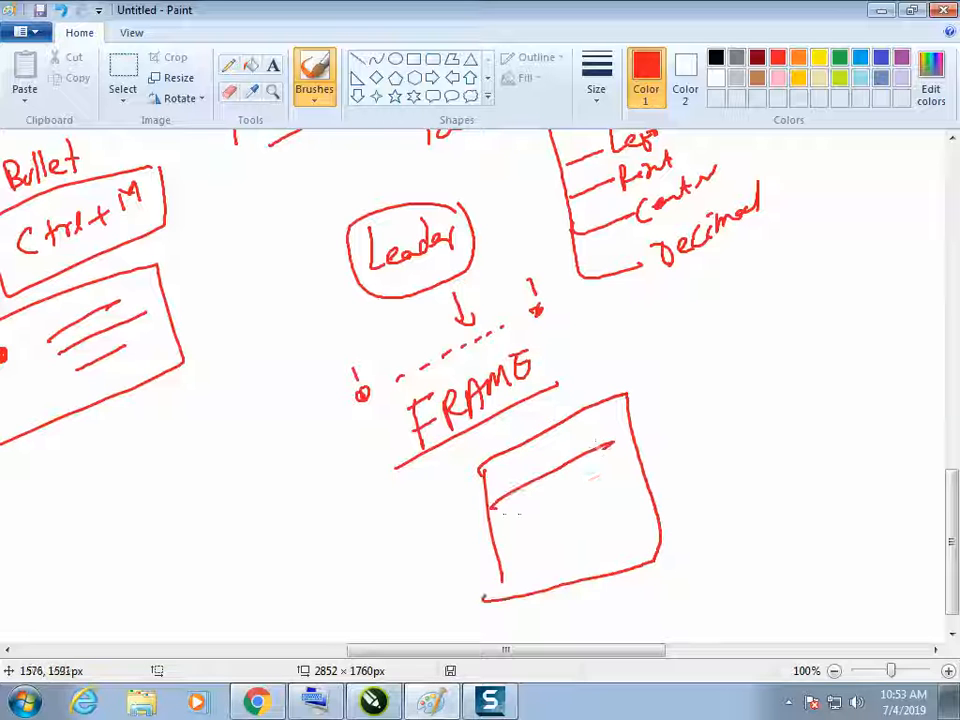
drag(497, 553, 643, 517)
drag(503, 518, 618, 467)
Sketch a frame divided into two columns of short text lines, with a curved arrow leading to it from FRAME
mouse_move(718, 505)
mouse_down()
mouse_move(787, 315)
mouse_move(755, 503)
mouse_up()
drag(728, 346, 757, 473)
drag(696, 392, 730, 382)
drag(795, 372, 821, 364)
drag(799, 386, 817, 381)
drag(794, 409, 821, 406)
drag(763, 343, 795, 487)
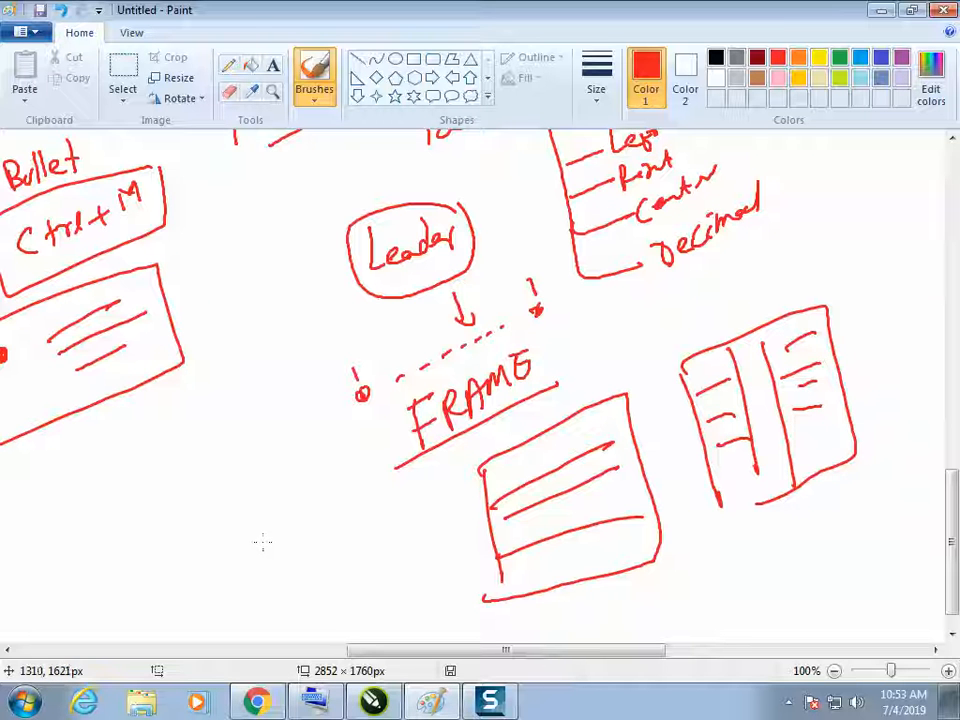
drag(558, 348, 675, 343)
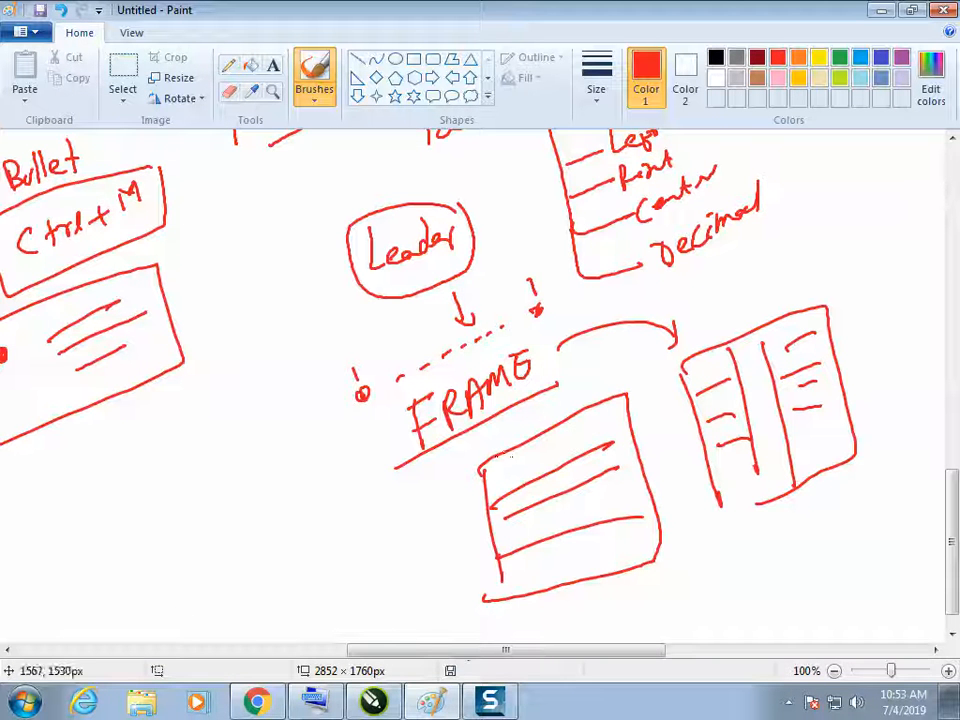
Return to CorelDRAW, raise the placeholder frame's column count by one, and set it back to 2
click(376, 701)
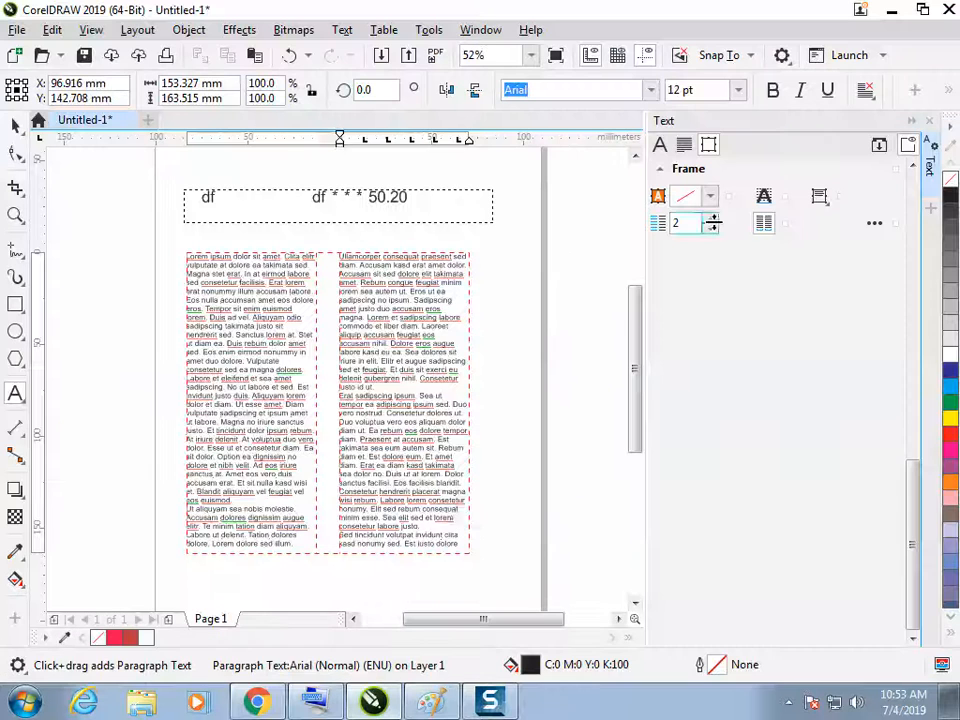
click(711, 218)
click(711, 228)
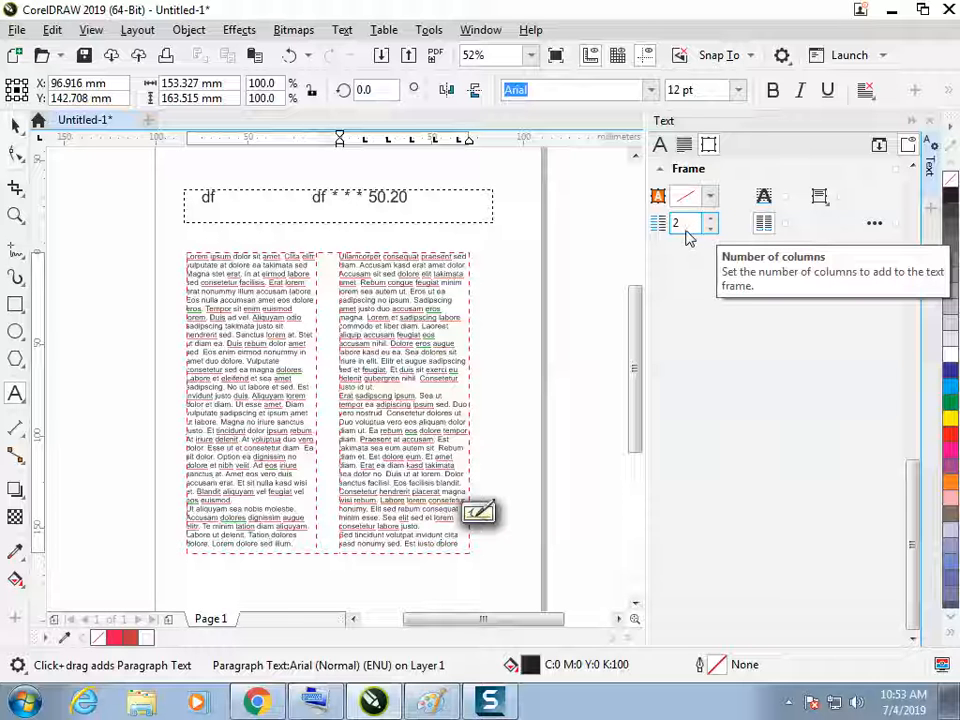
Open the detailed column settings for the placeholder frame and reduce the gutter of column 1 to 8.4 mm
click(876, 223)
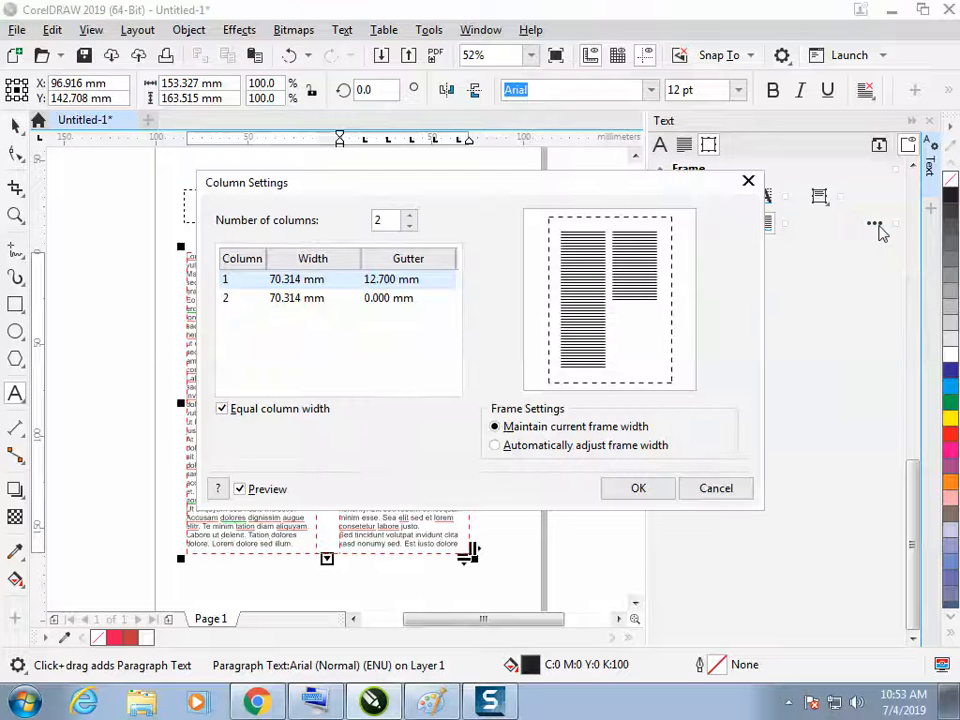
drag(546, 198, 816, 160)
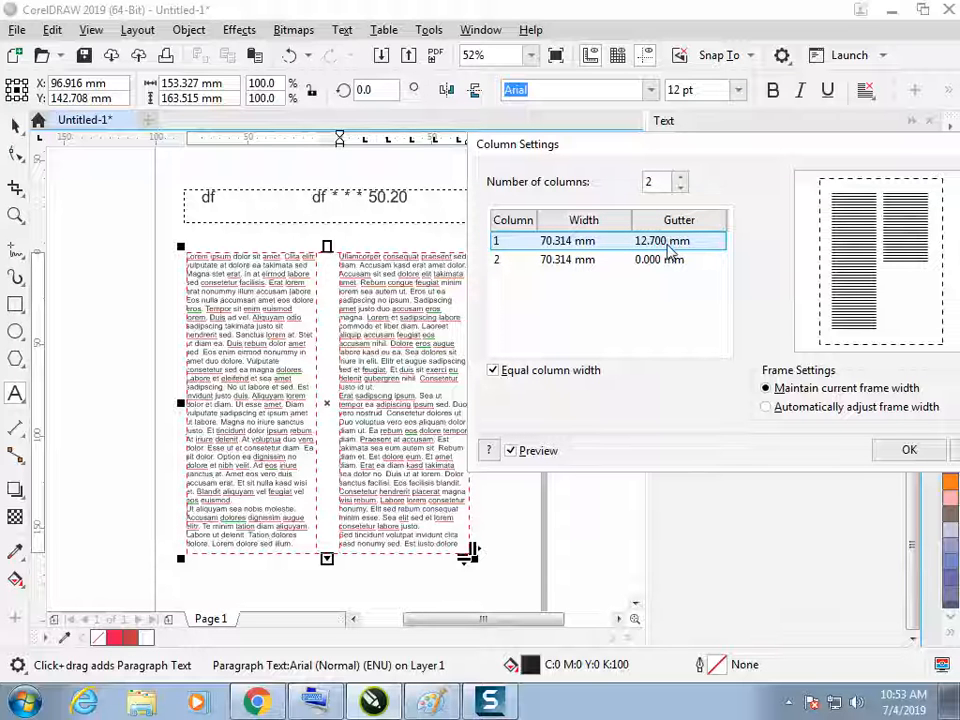
click(673, 245)
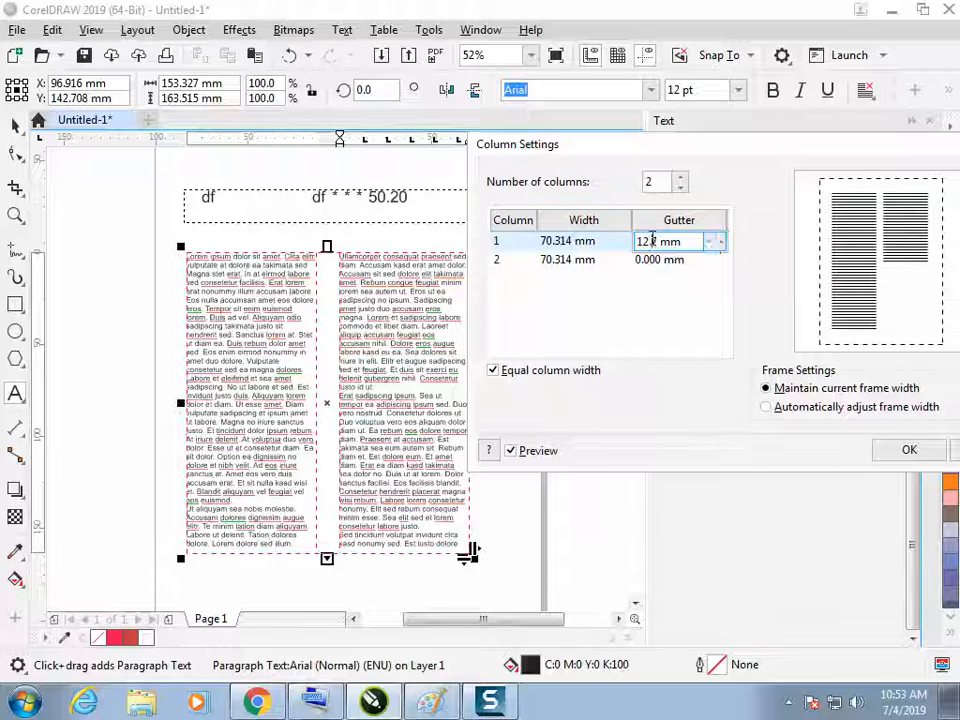
click(710, 247)
click(710, 247)
click(710, 247)
click(710, 247)
click(709, 247)
click(709, 247)
click(709, 247)
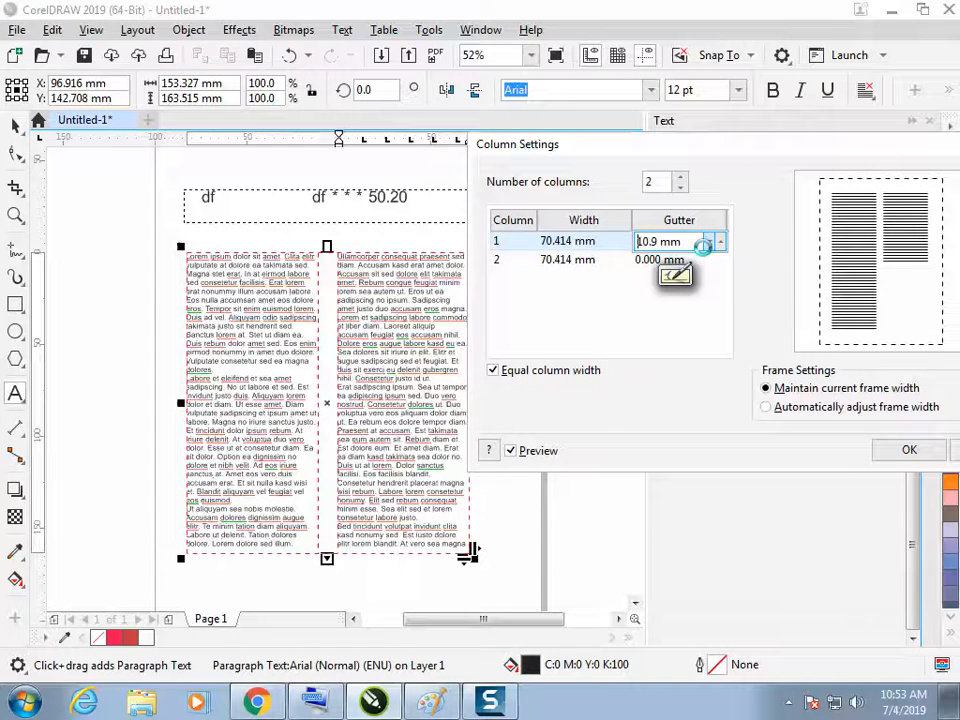
click(708, 247)
click(705, 250)
click(705, 248)
click(705, 248)
click(706, 247)
click(706, 246)
click(706, 245)
click(706, 245)
click(706, 245)
click(706, 245)
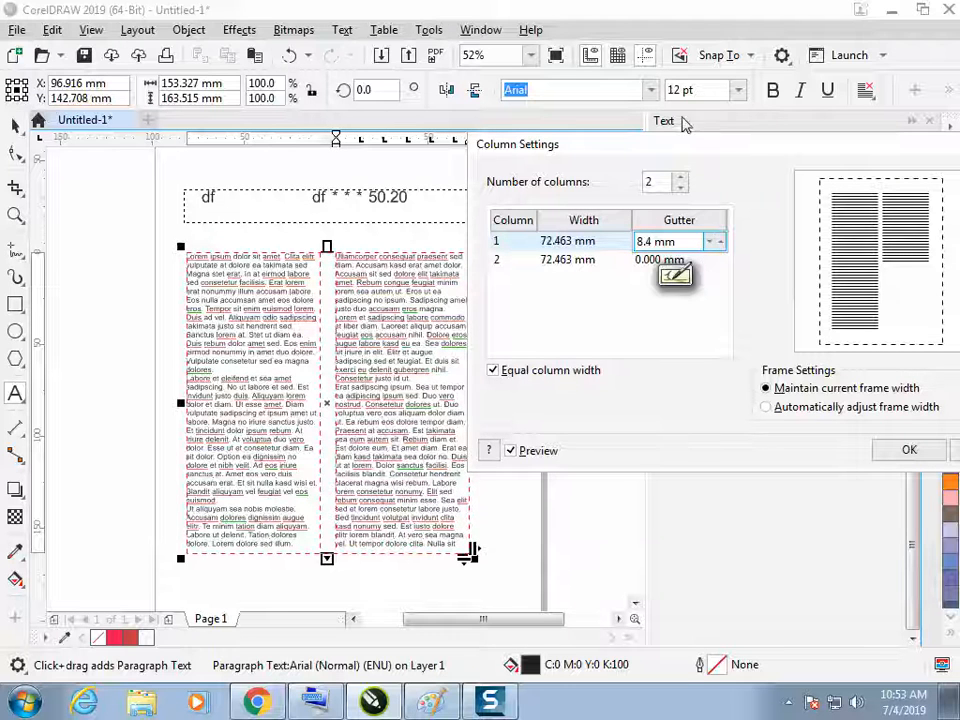
drag(616, 148, 549, 146)
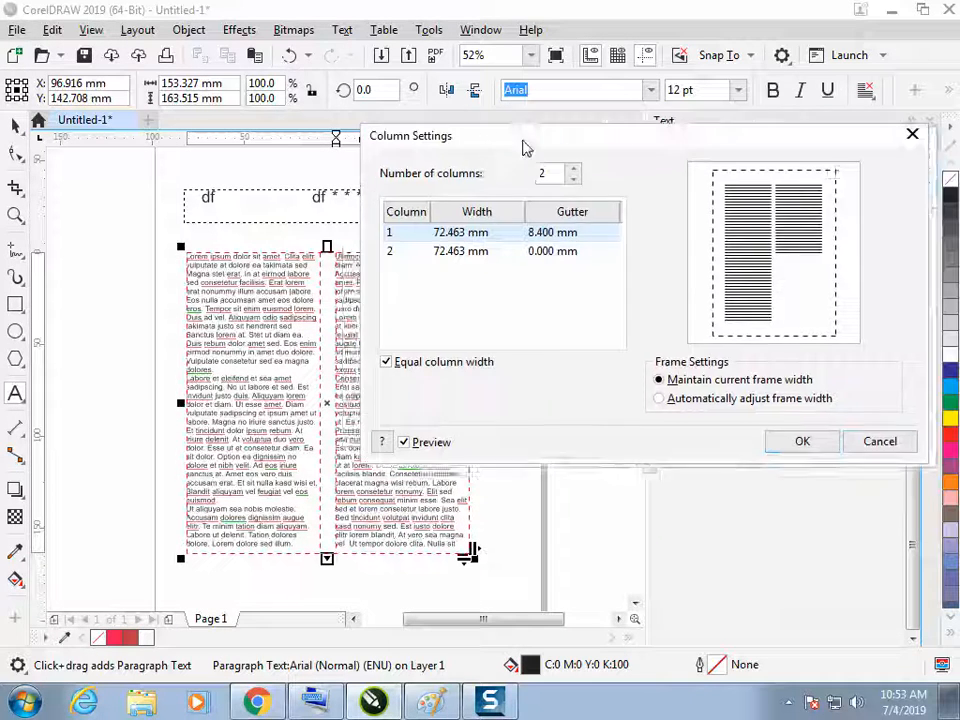
Apply the column settings, switch to Paint, and mark the gap between the two sketched columns with a line to a circled "Gutter" label
click(779, 430)
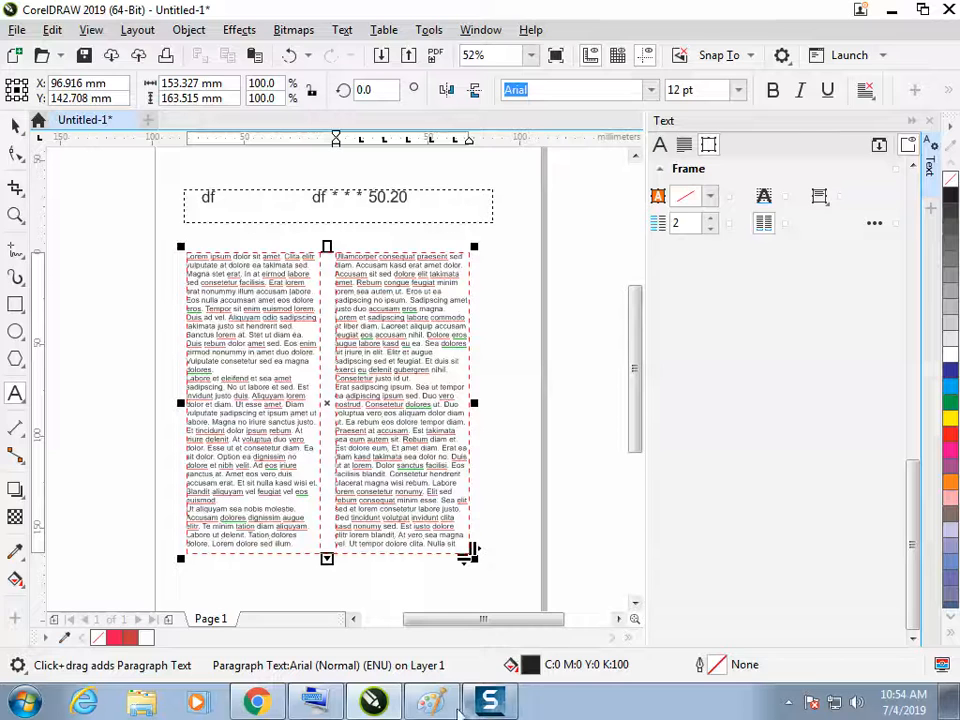
click(479, 706)
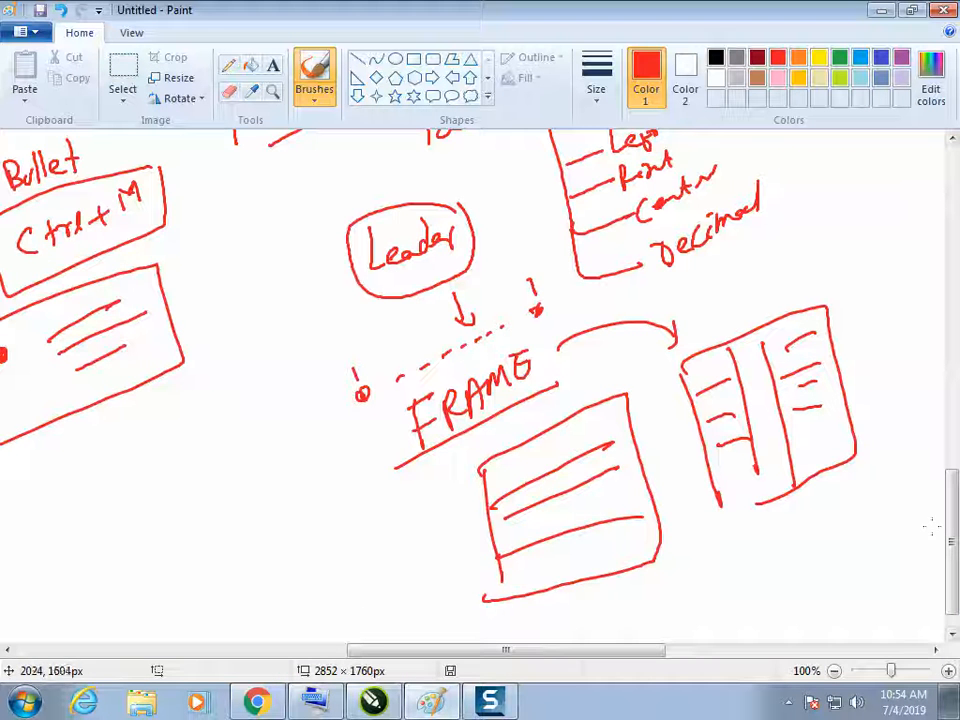
scroll(830, 440, down, 1)
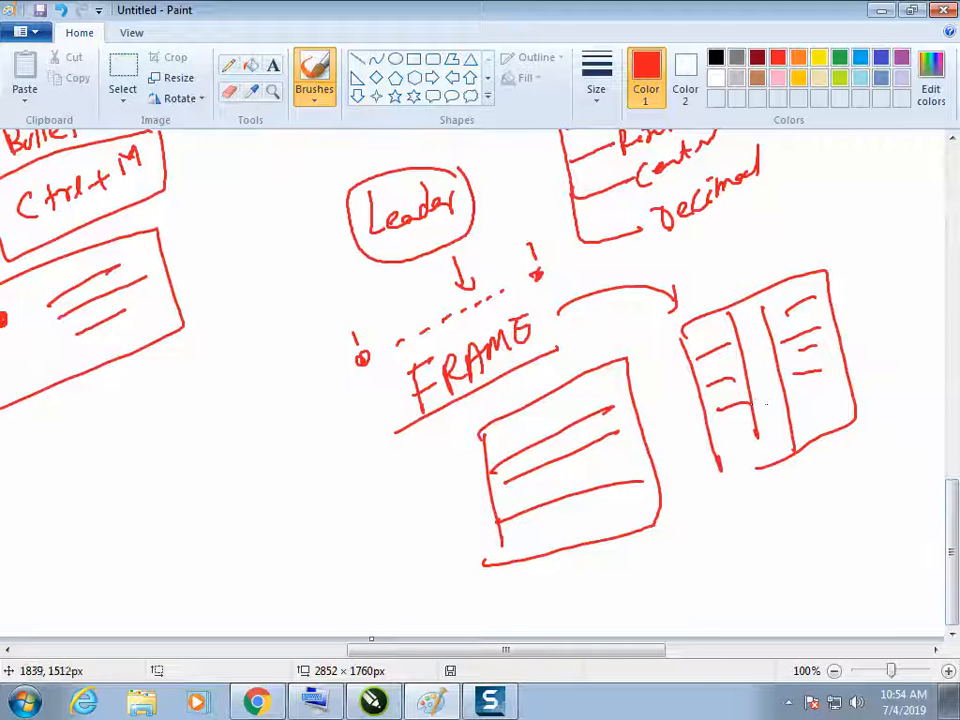
mouse_move(782, 398)
mouse_down()
mouse_move(765, 410)
mouse_move(775, 475)
mouse_up()
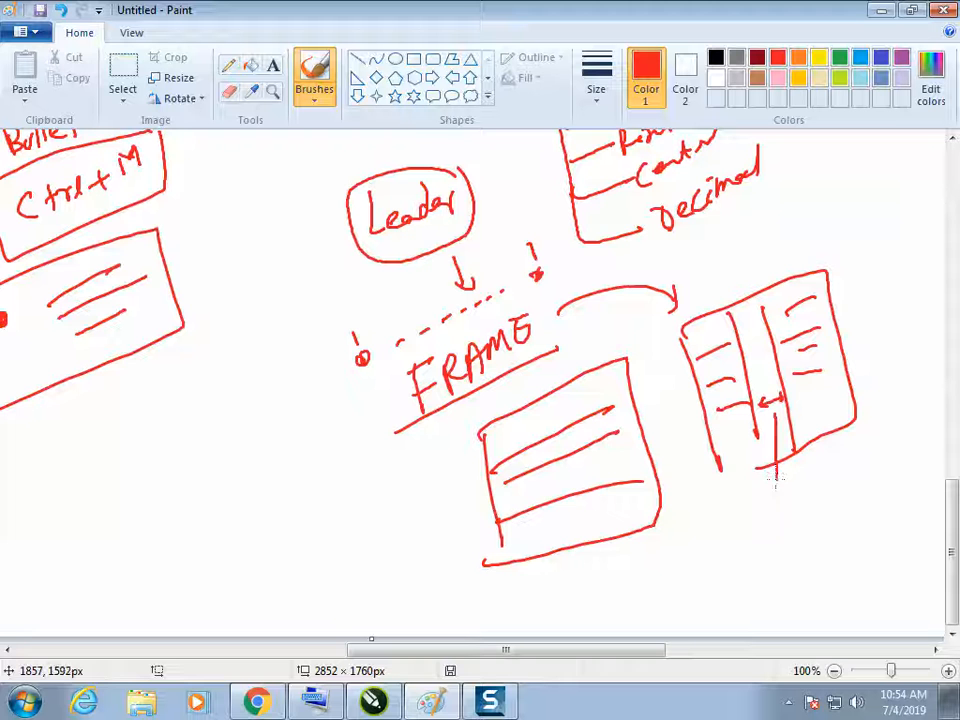
mouse_move(737, 527)
mouse_down()
mouse_move(734, 548)
mouse_move(784, 534)
mouse_move(695, 560)
mouse_move(822, 518)
mouse_up()
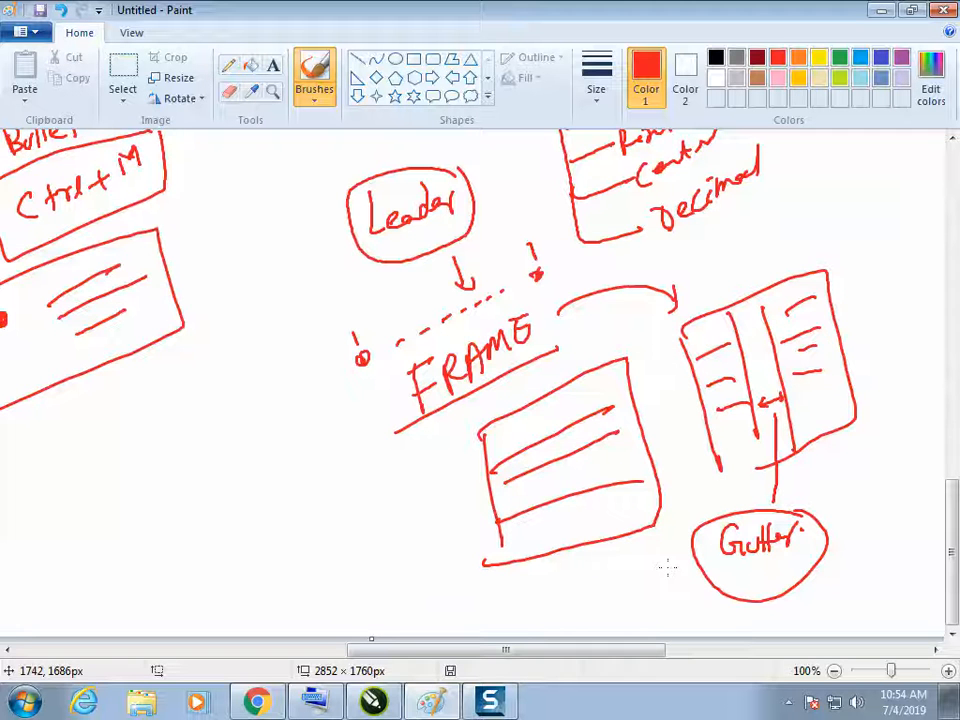
Return to CorelDRAW and review the placeholder frame's column settings without changing them
click(388, 702)
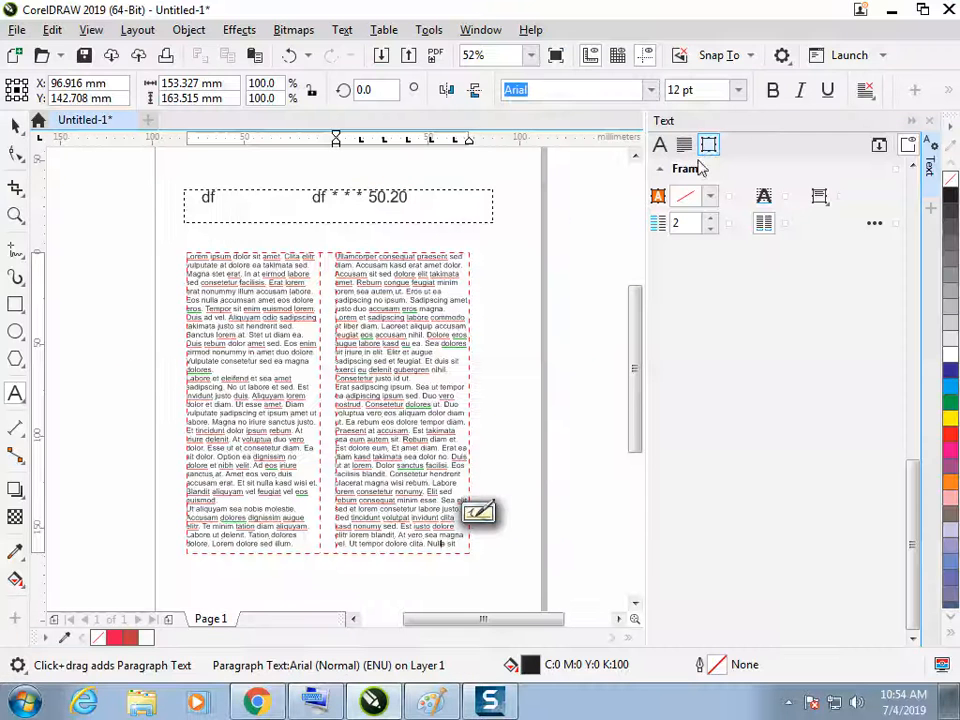
click(875, 228)
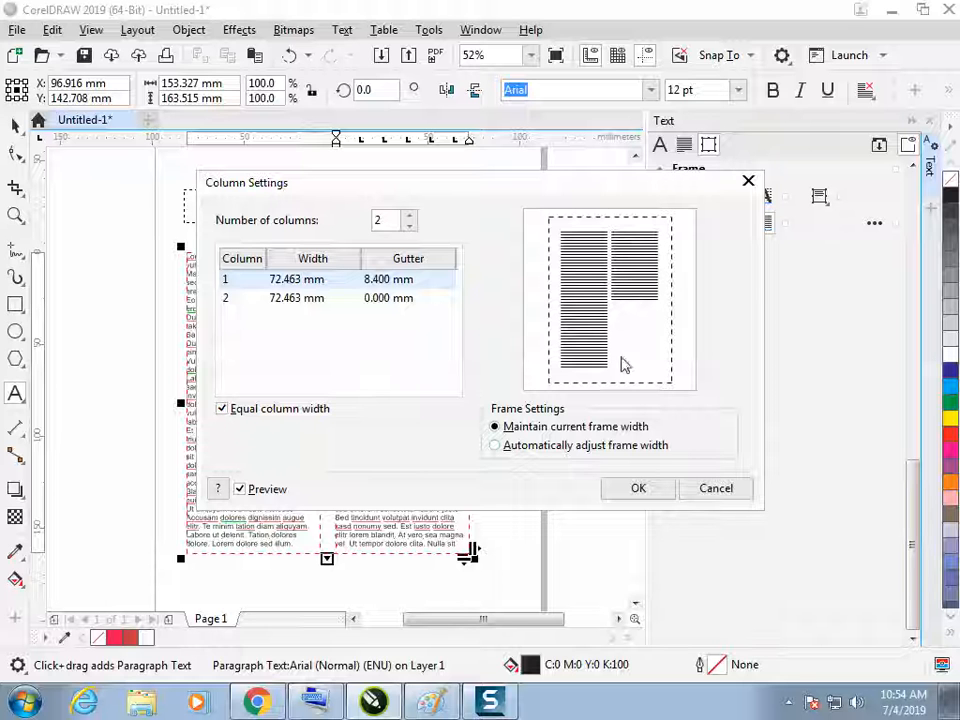
click(713, 488)
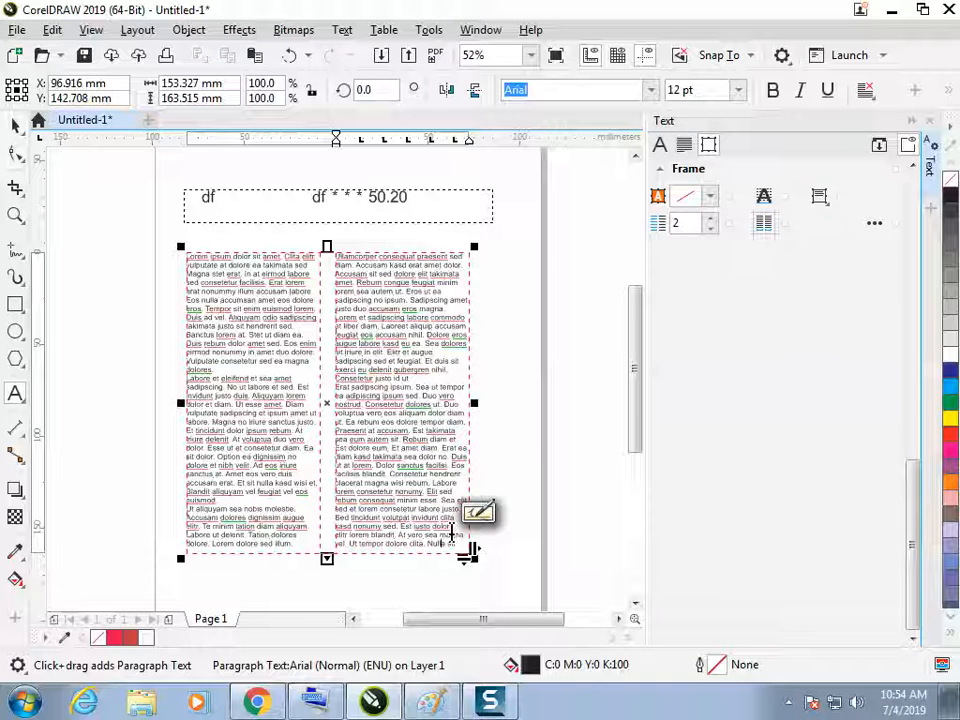
Enlarge the placeholder frame to about 168.6 × 179.8 mm and, in its column settings, try automatic frame width before reselecting Maintain current frame width
drag(476, 562, 500, 512)
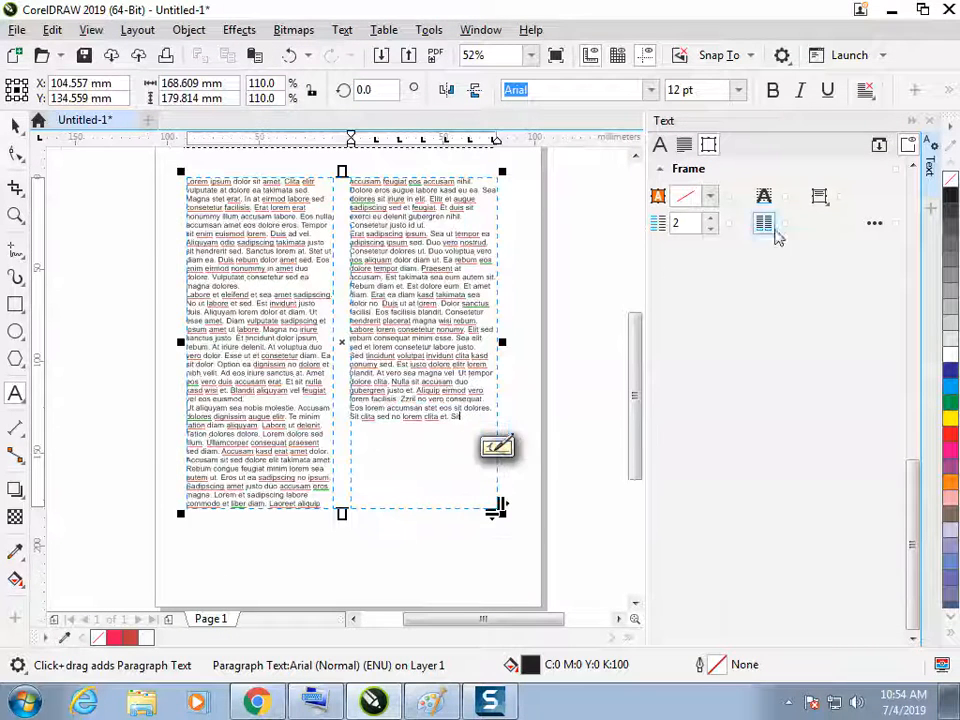
click(874, 225)
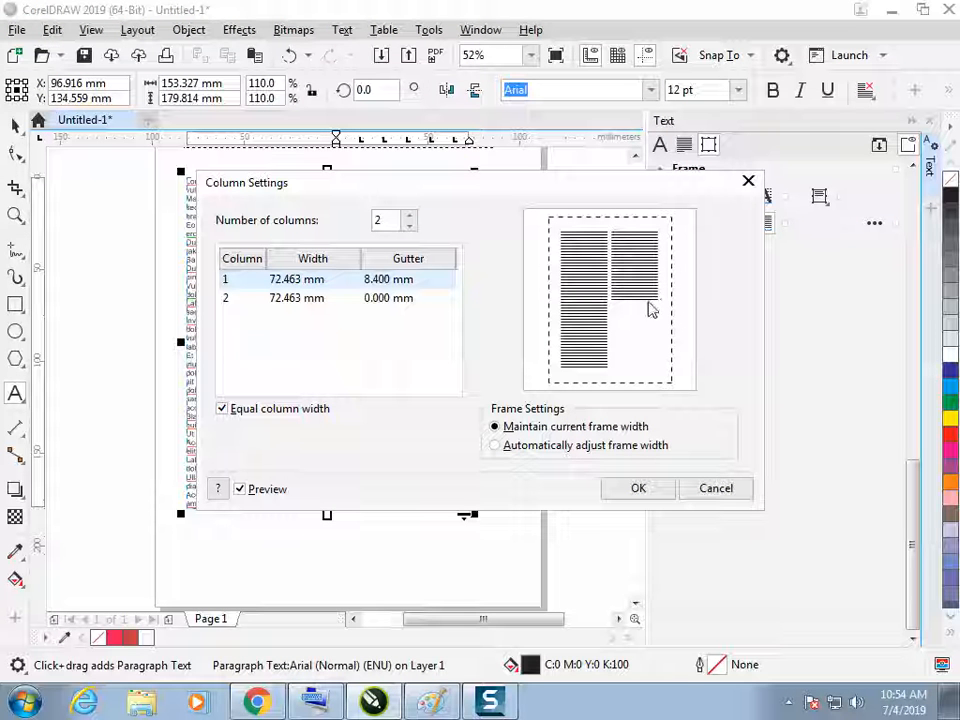
click(539, 451)
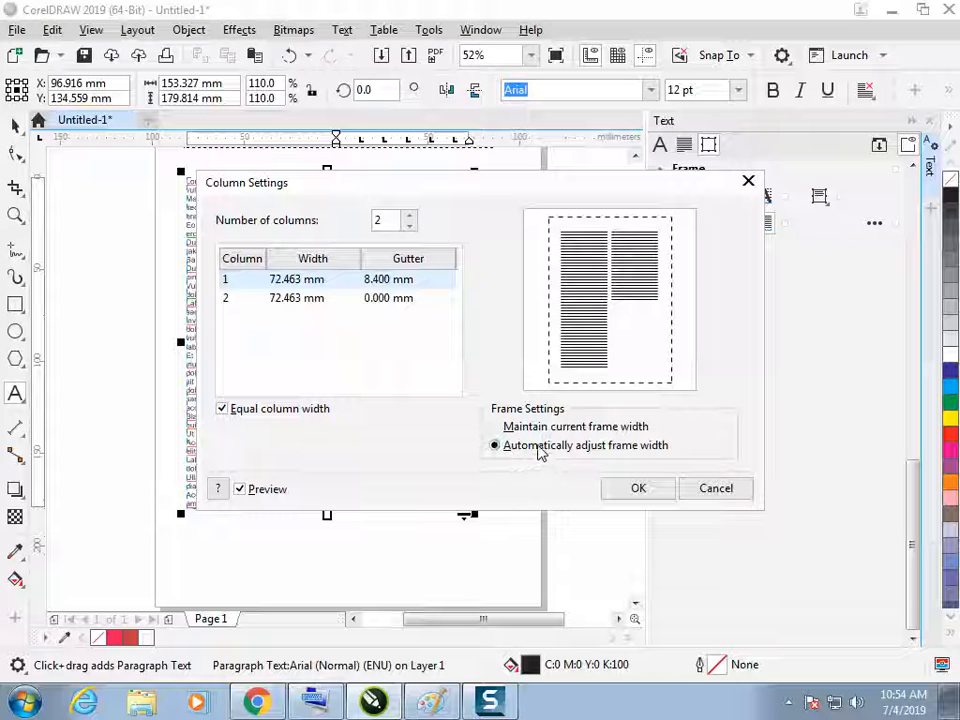
click(549, 430)
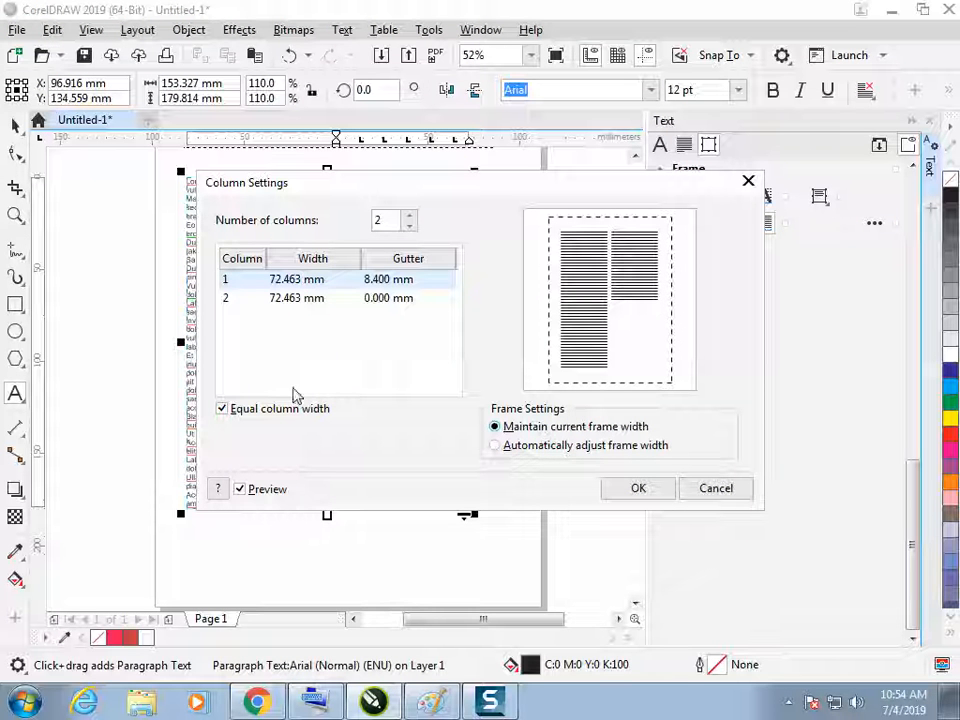
Turn off equal column width and set the placeholder frame's number of columns to 3
click(224, 416)
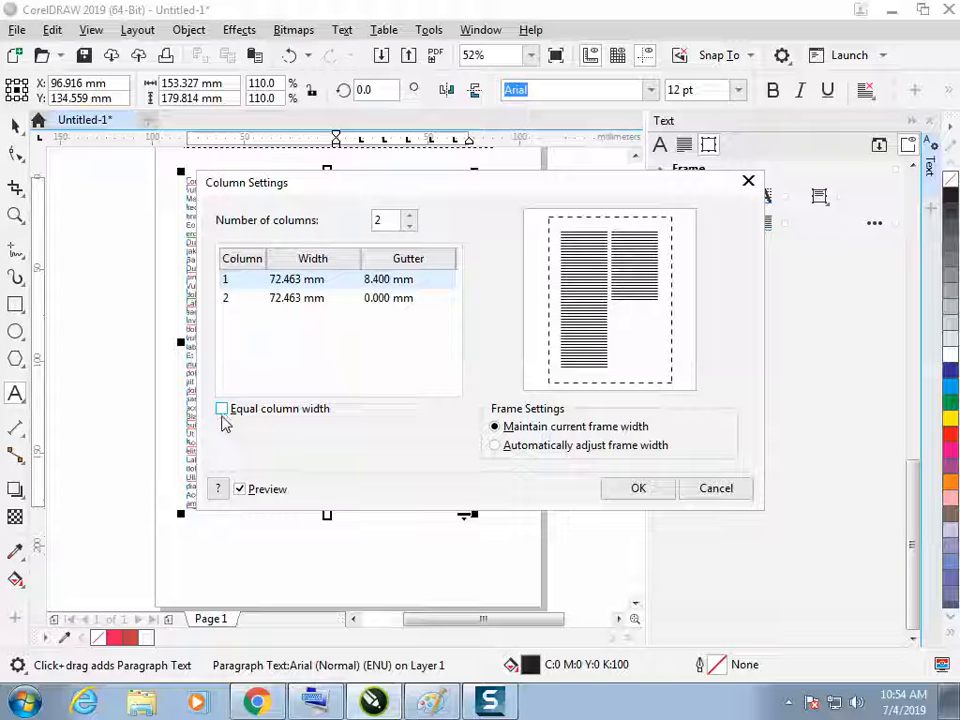
drag(422, 186, 670, 163)
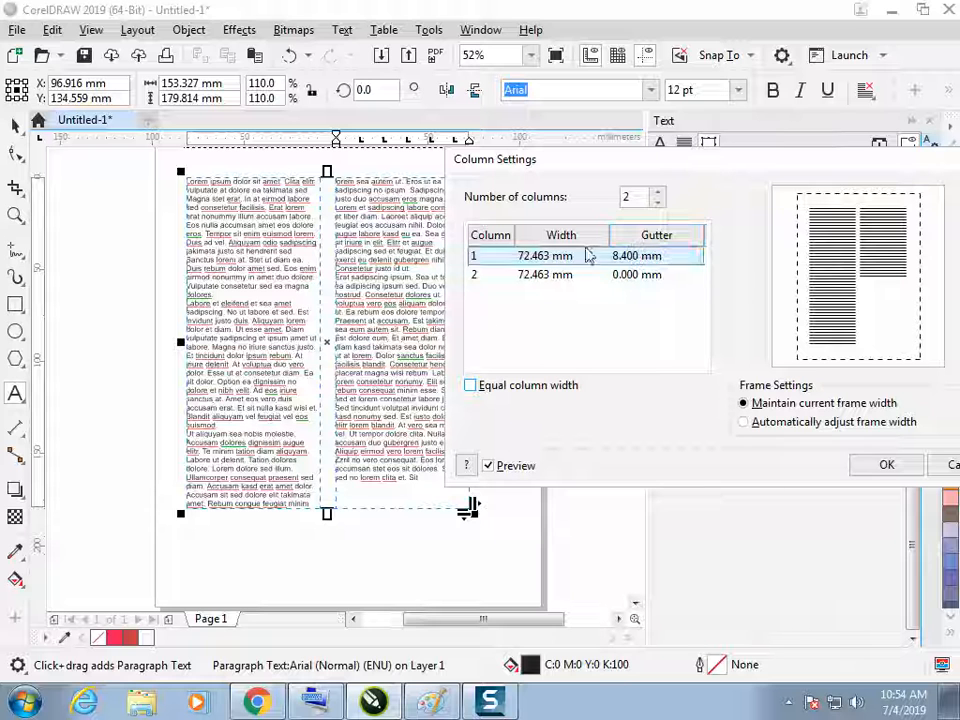
click(656, 191)
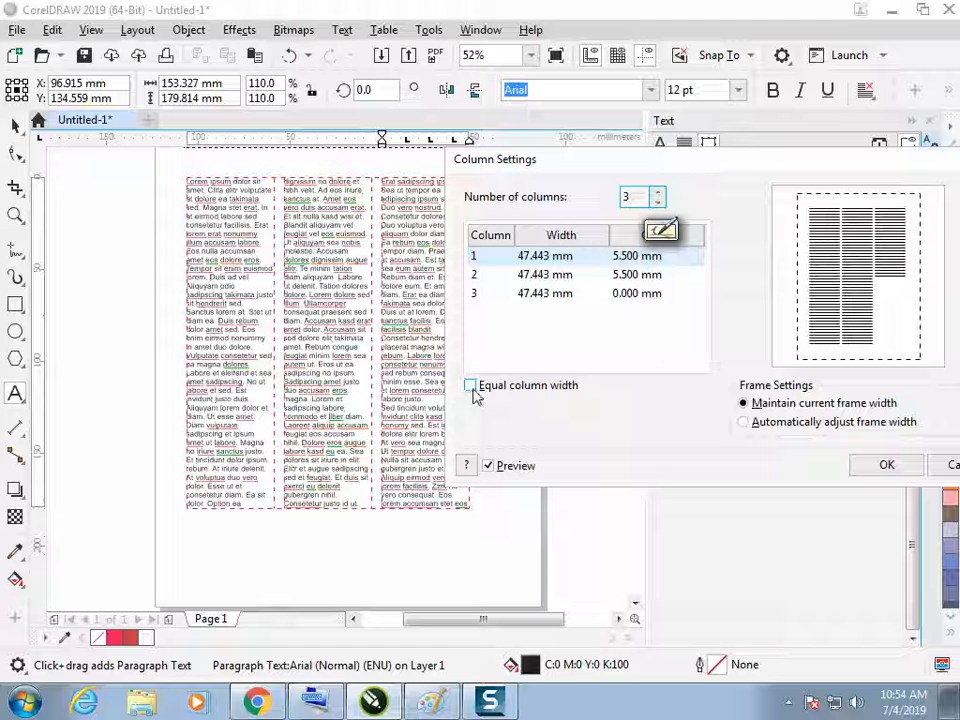
Increase the gutter of column 1 to 9.565 mm in the three-column settings
click(672, 262)
click(626, 257)
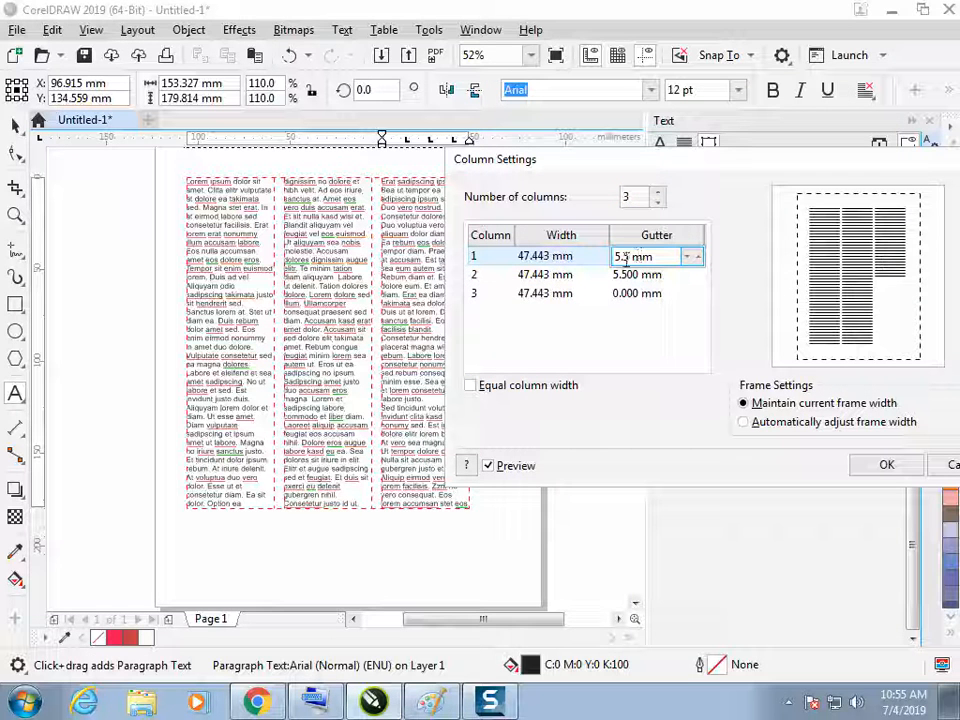
drag(698, 260, 616, 352)
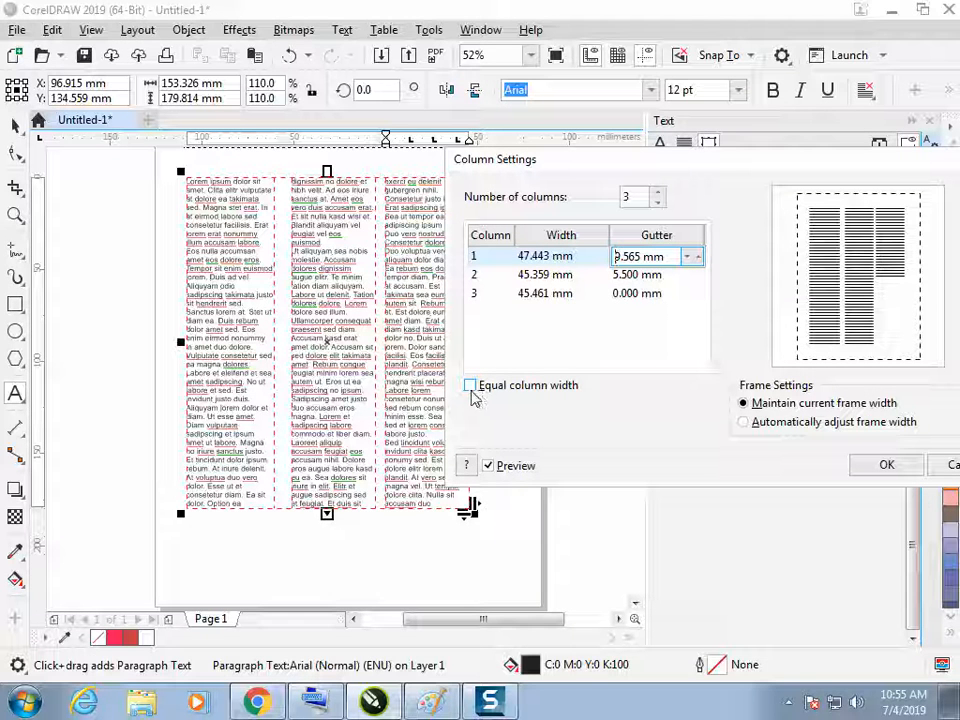
Toggle equal column width to compare the layouts, leave it enabled, and apply the column settings
click(470, 386)
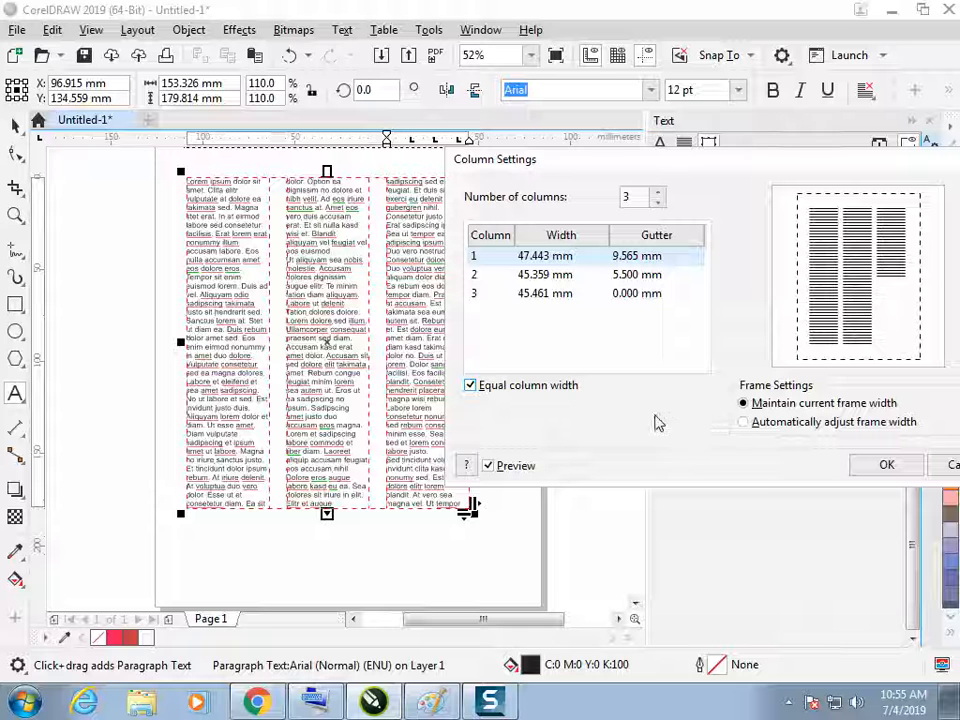
click(470, 385)
click(470, 385)
click(652, 294)
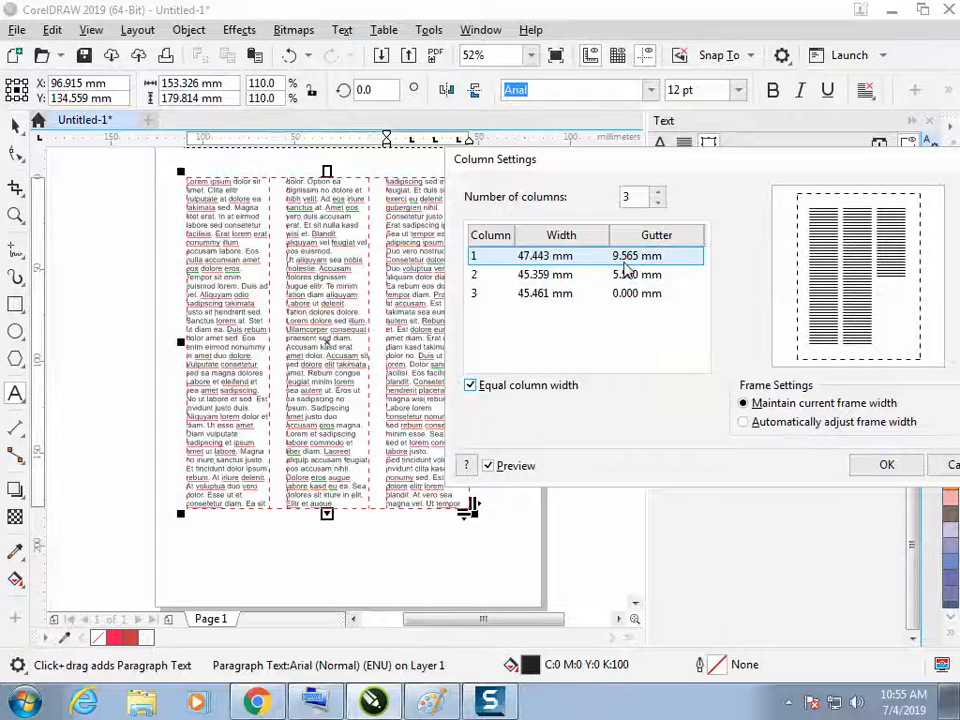
click(474, 388)
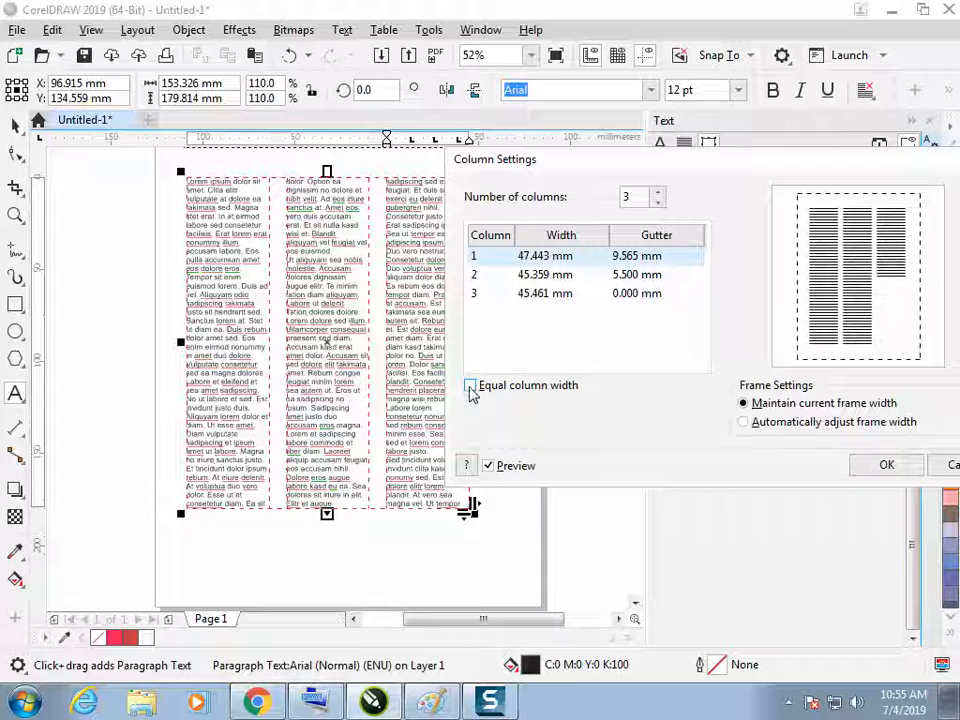
click(472, 386)
click(863, 479)
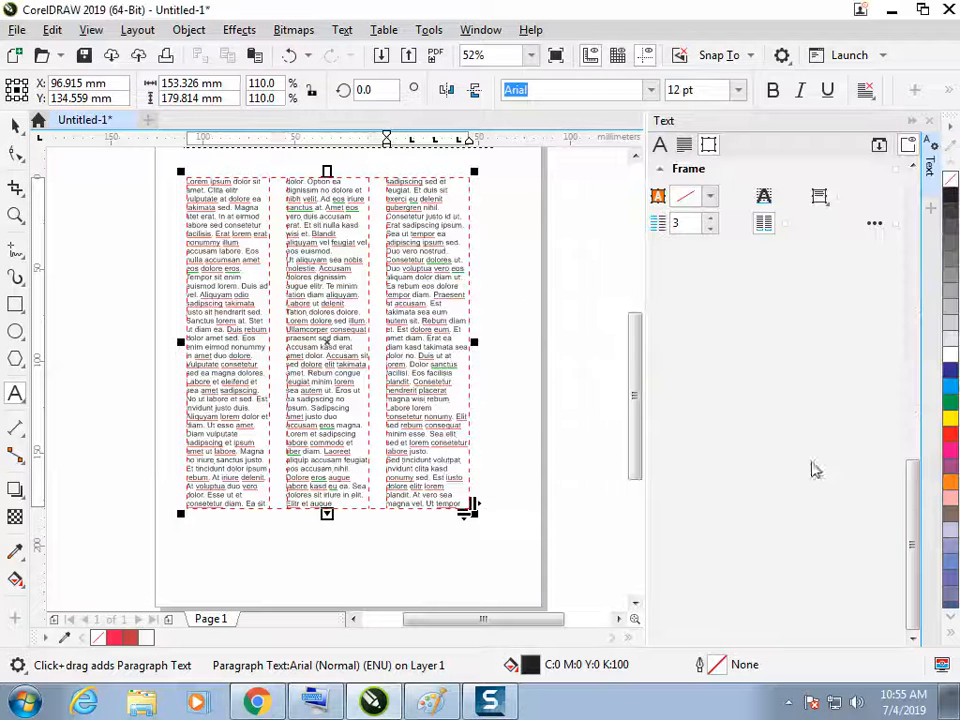
Move the three-column frame lower on the page with the Pick tool, to about X 102.5 mm, Y 113.2 mm
click(520, 392)
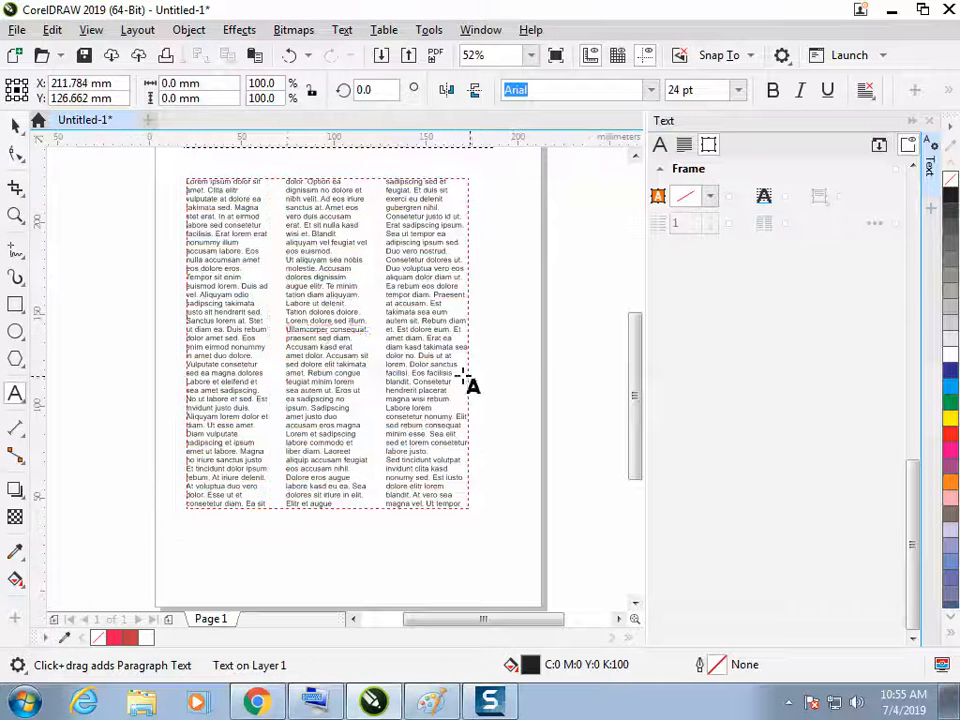
click(15, 126)
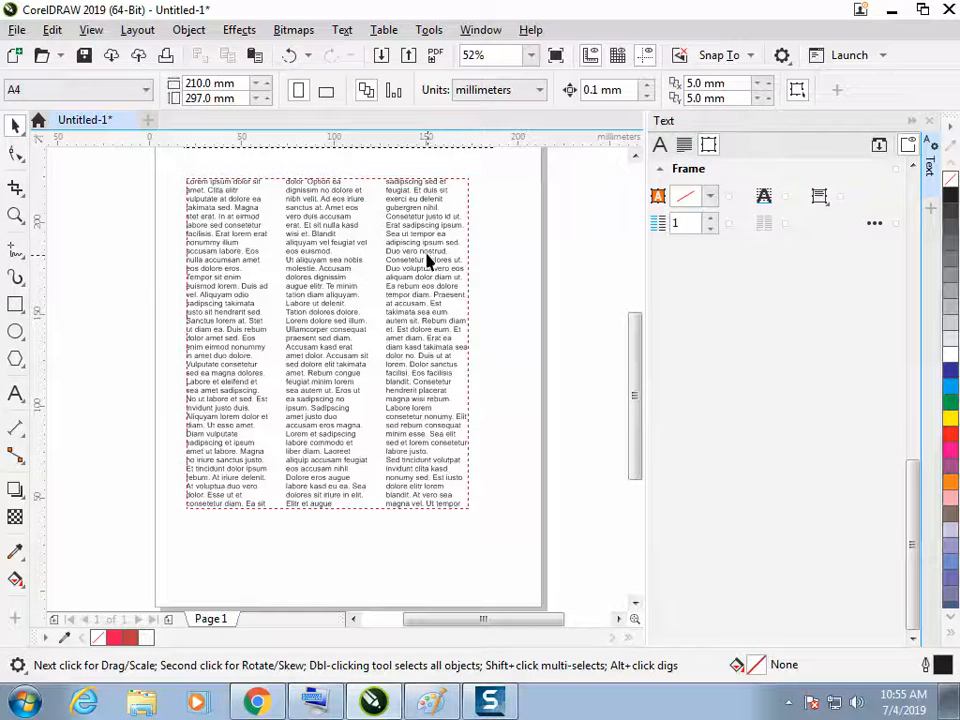
drag(426, 259, 430, 293)
drag(428, 386, 432, 337)
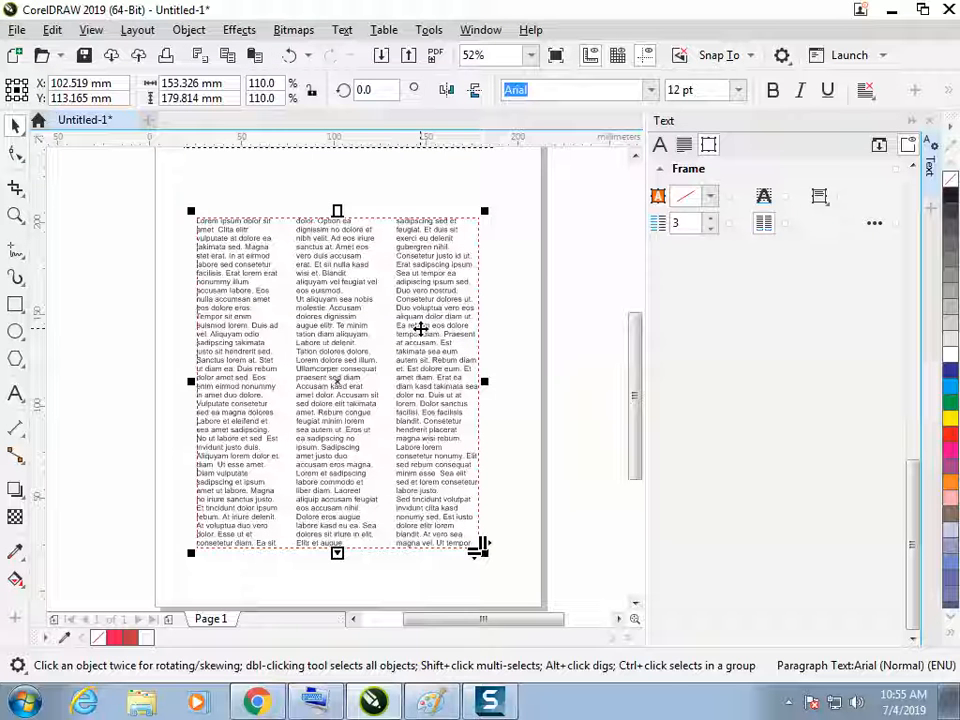